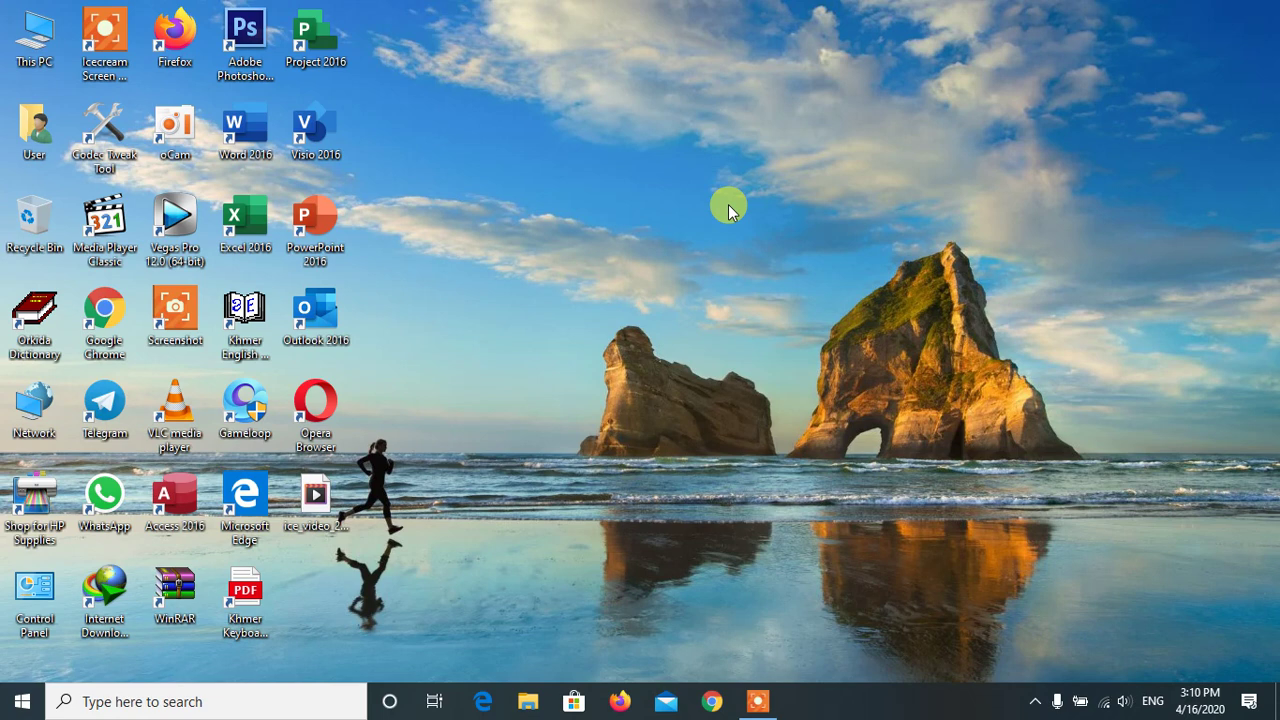
pyautogui.rightClick(692, 185)
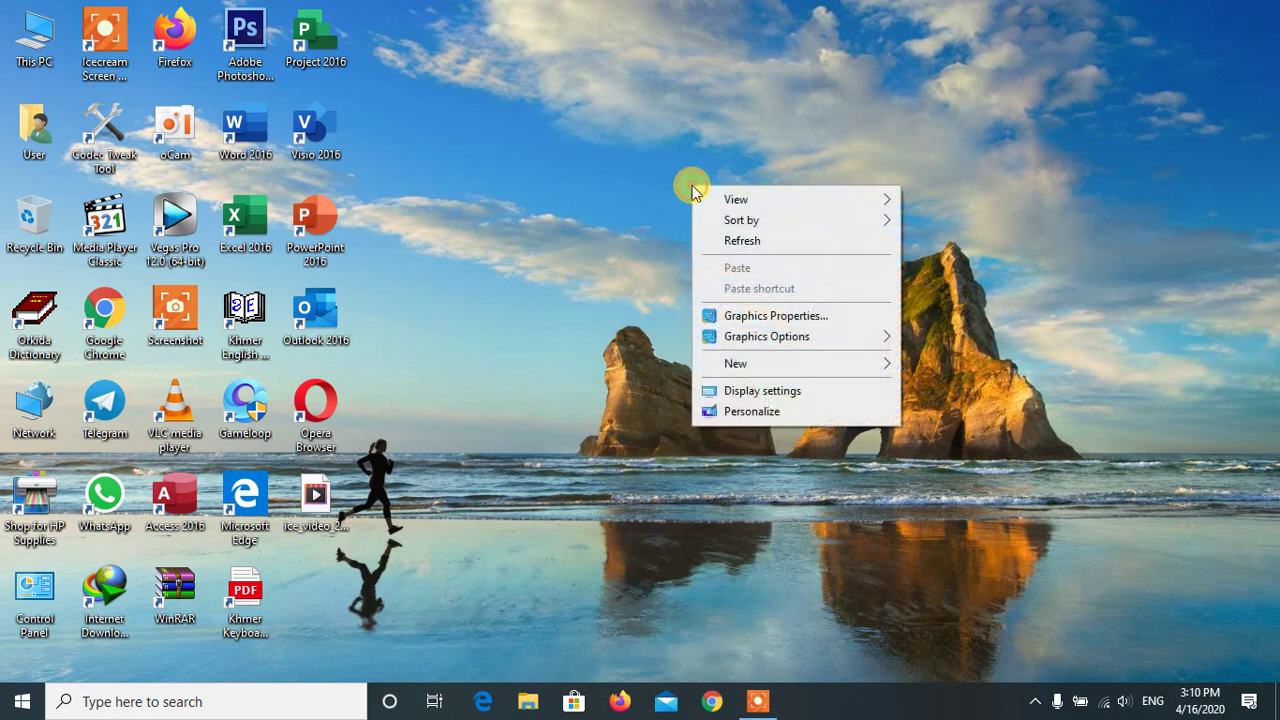
pyautogui.click(729, 233)
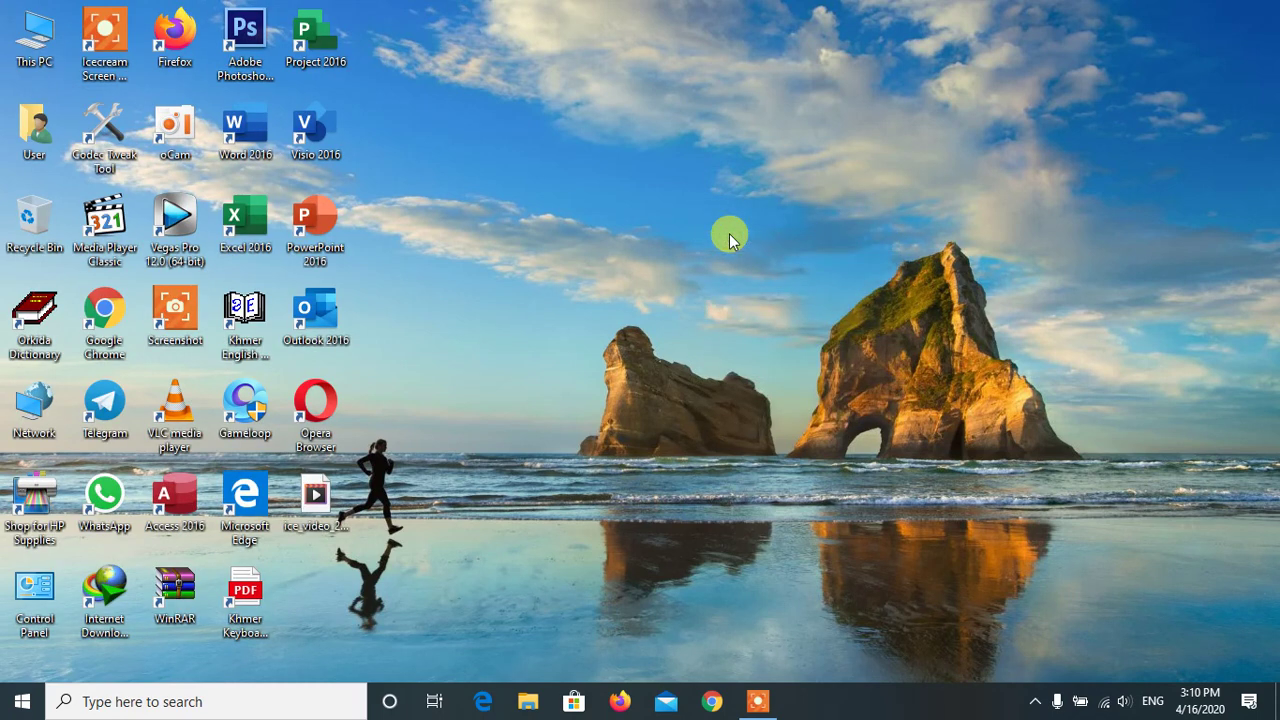
pyautogui.rightClick(679, 193)
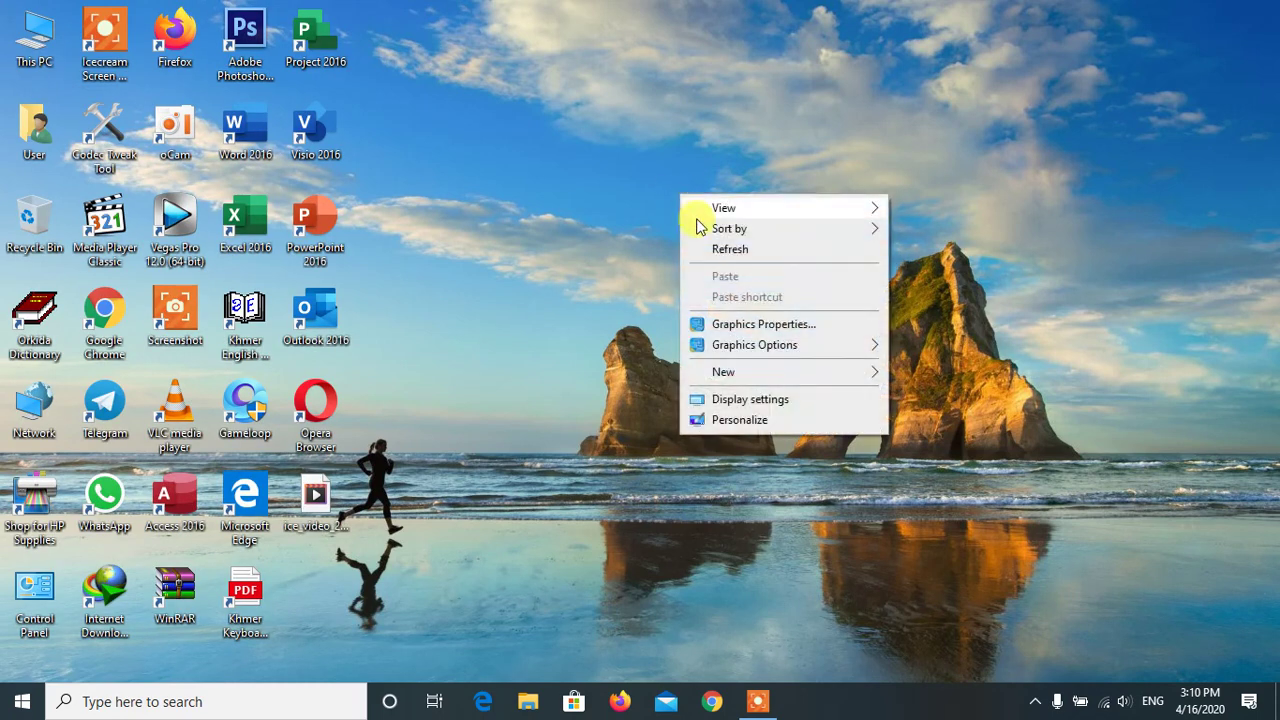
pyautogui.click(711, 249)
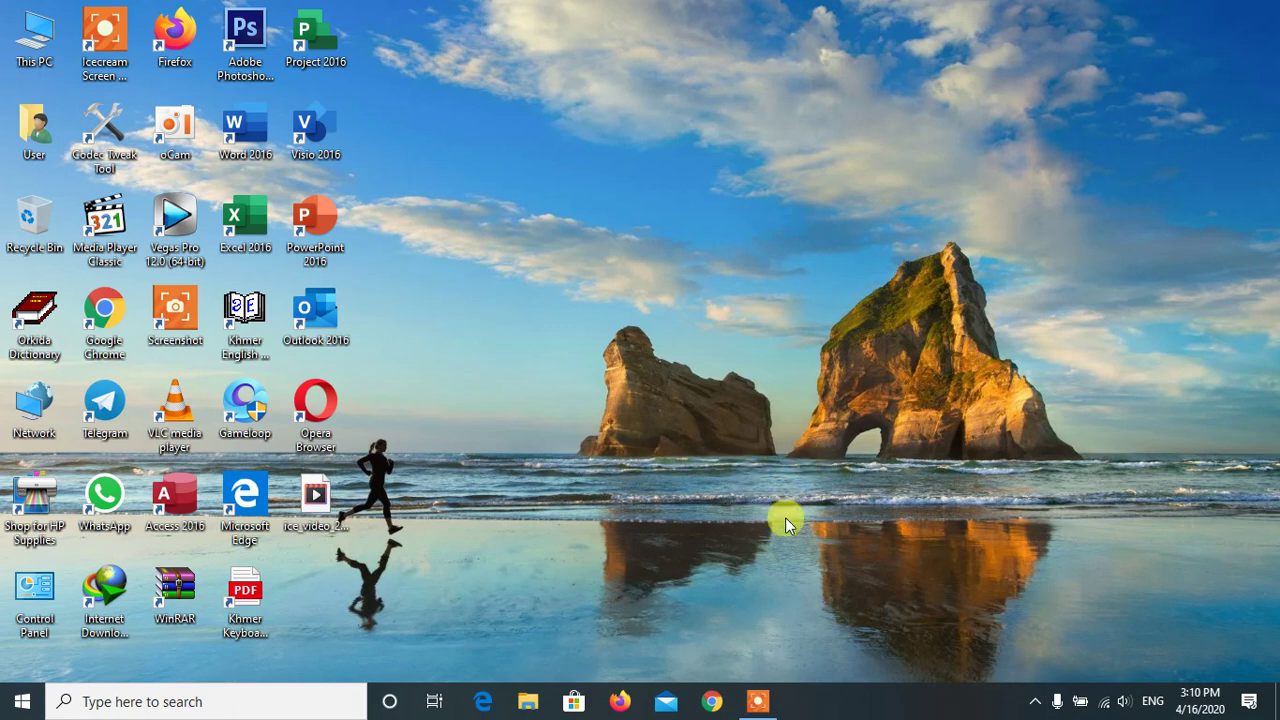
pyautogui.rightClick(649, 180)
pyautogui.click(691, 240)
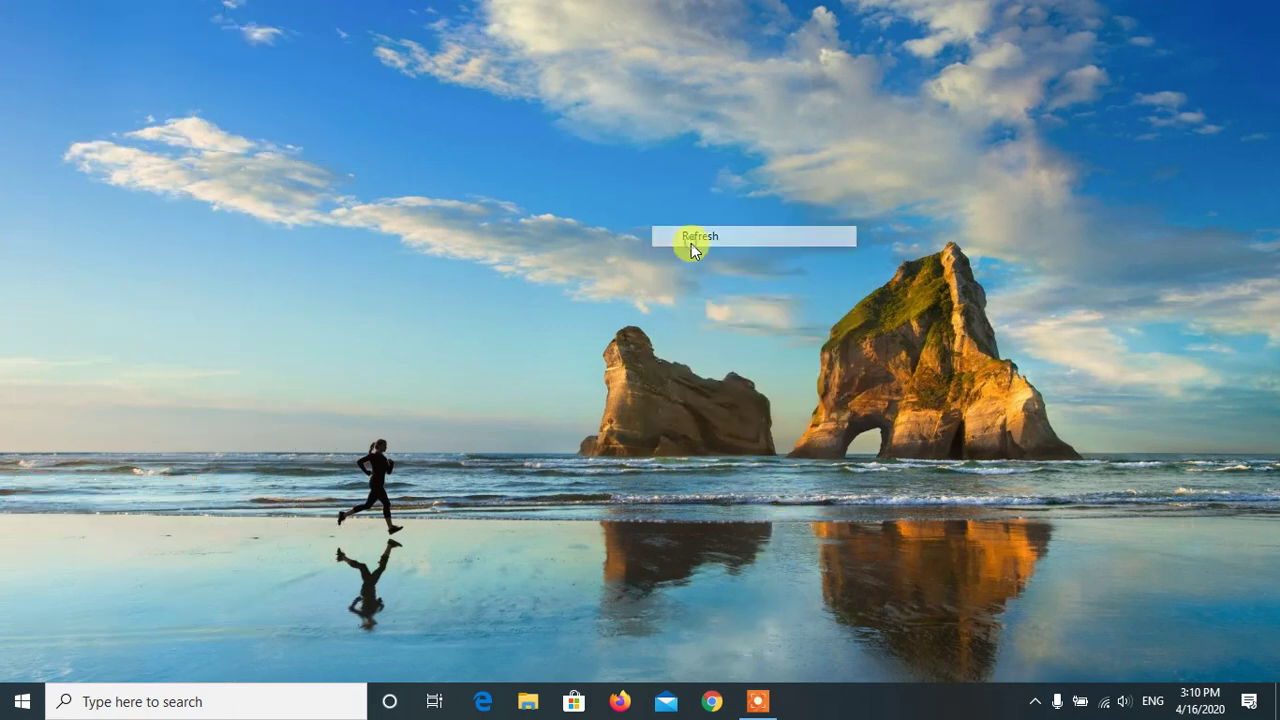
# Switch to Google Chrome and open the YouTube home page
pyautogui.click(712, 700)
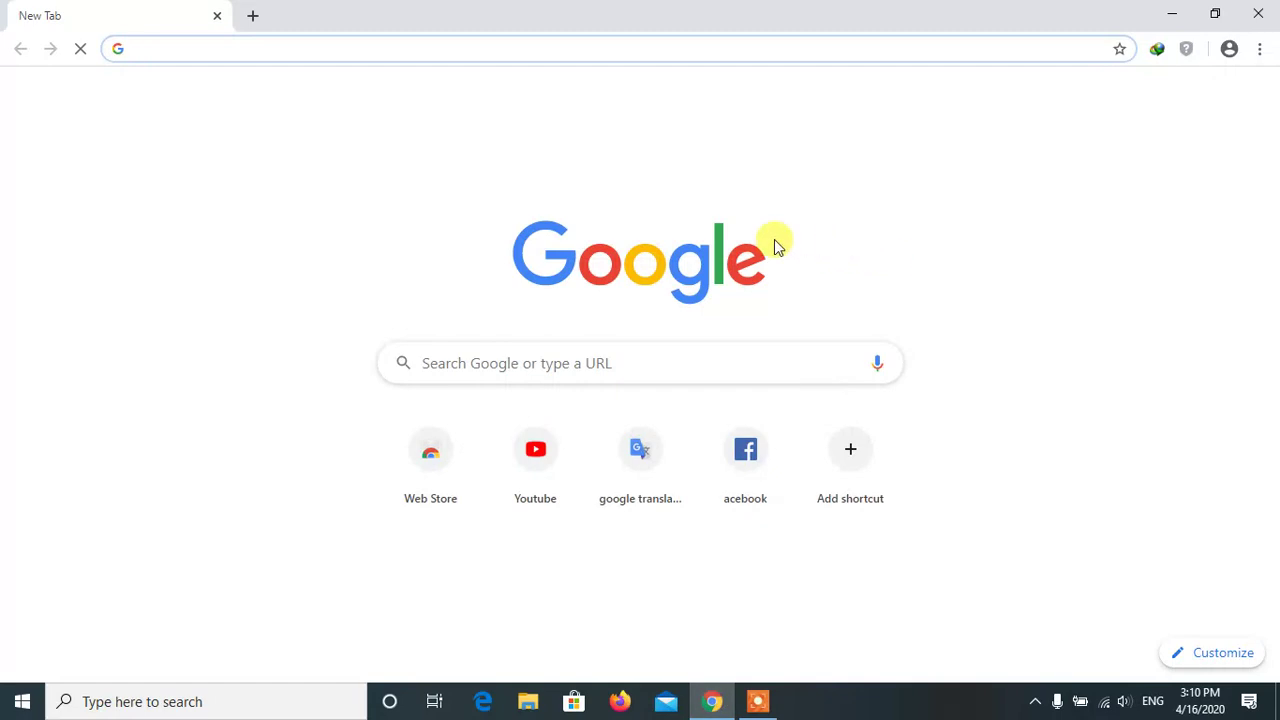
pyautogui.click(538, 457)
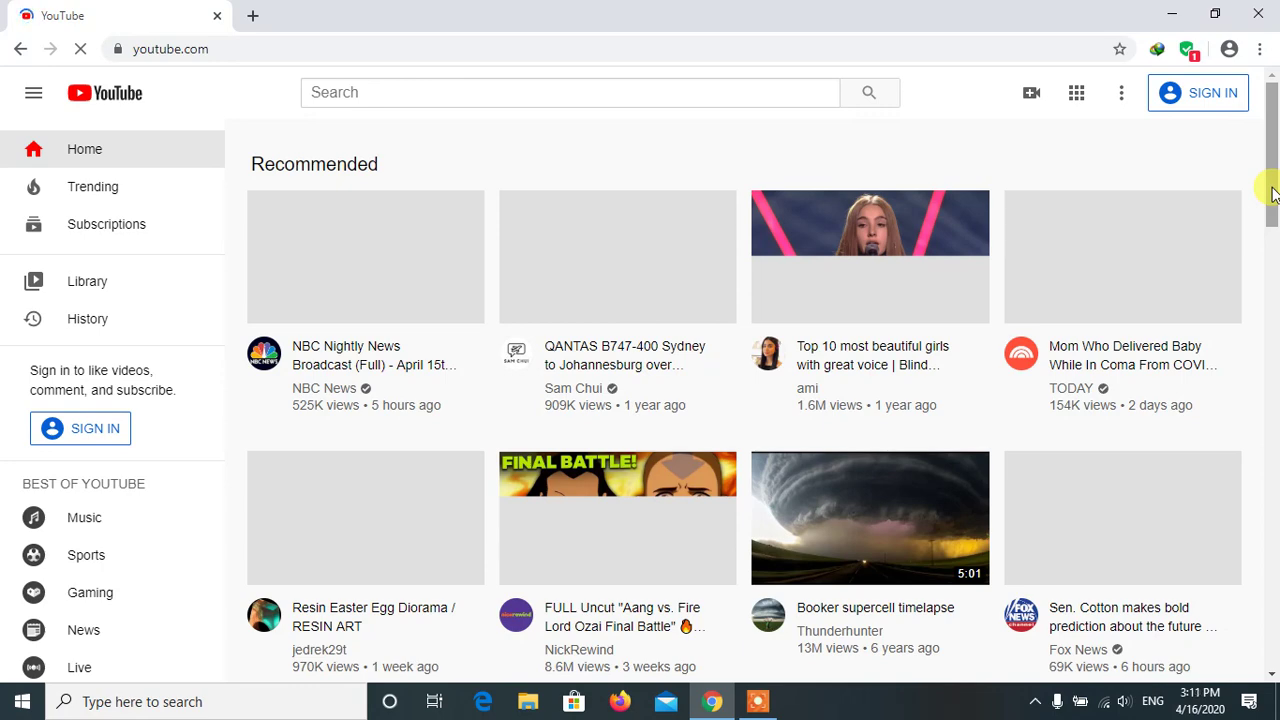
pyautogui.moveTo(1272, 194); pyautogui.dragTo(1275, 135)
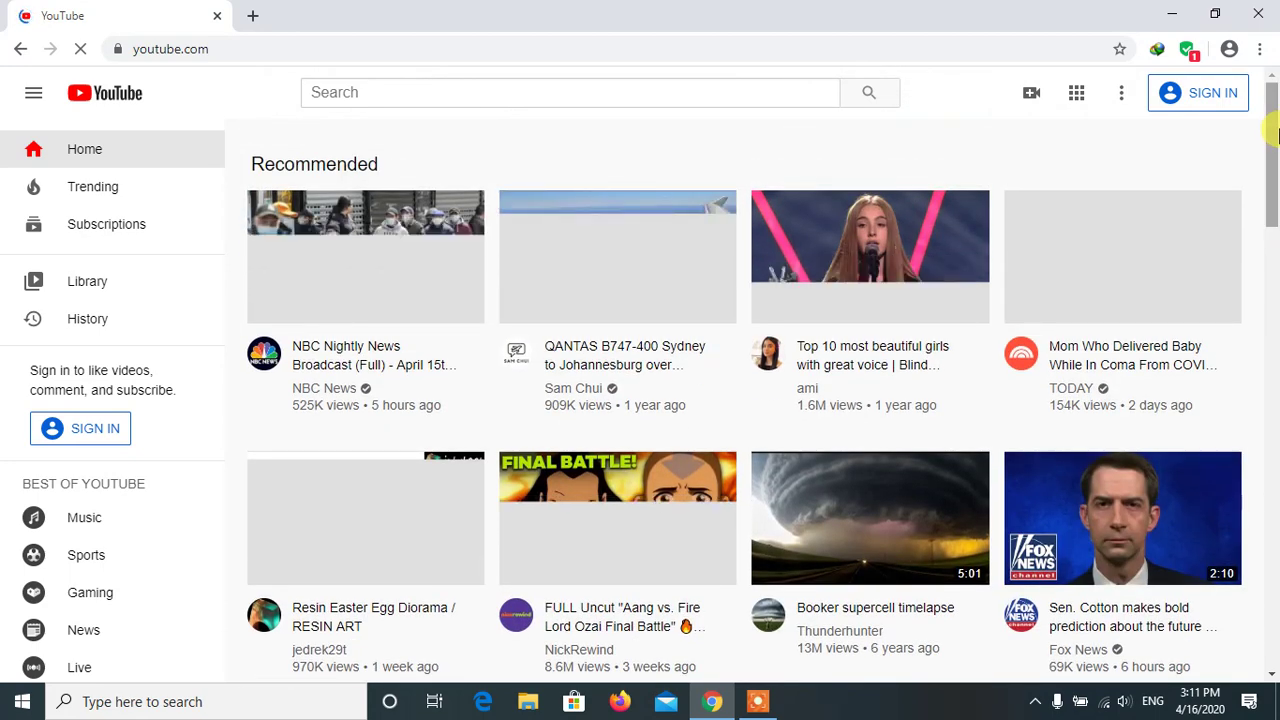
pyautogui.moveTo(1275, 127)
pyautogui.mouseDown()
pyautogui.moveTo(1275, 422)
pyautogui.moveTo(1275, 112)
pyautogui.mouseUp()
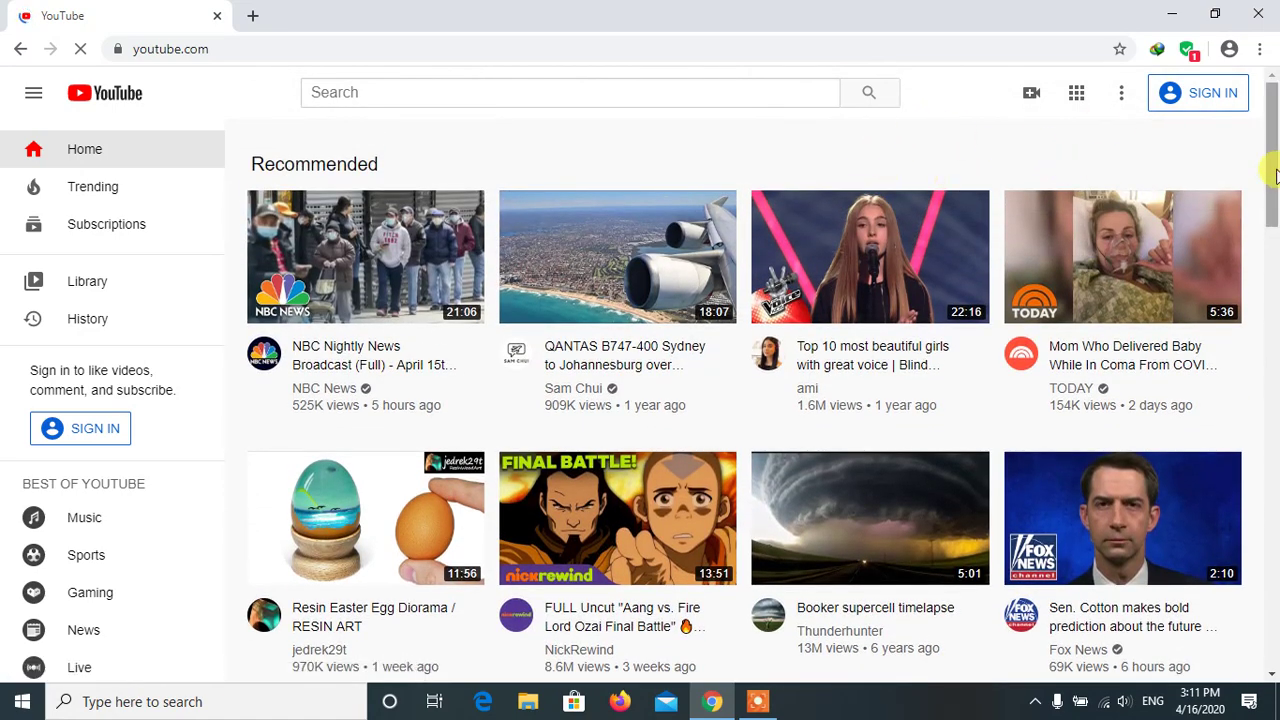
pyautogui.moveTo(1275, 178); pyautogui.dragTo(1275, 235)
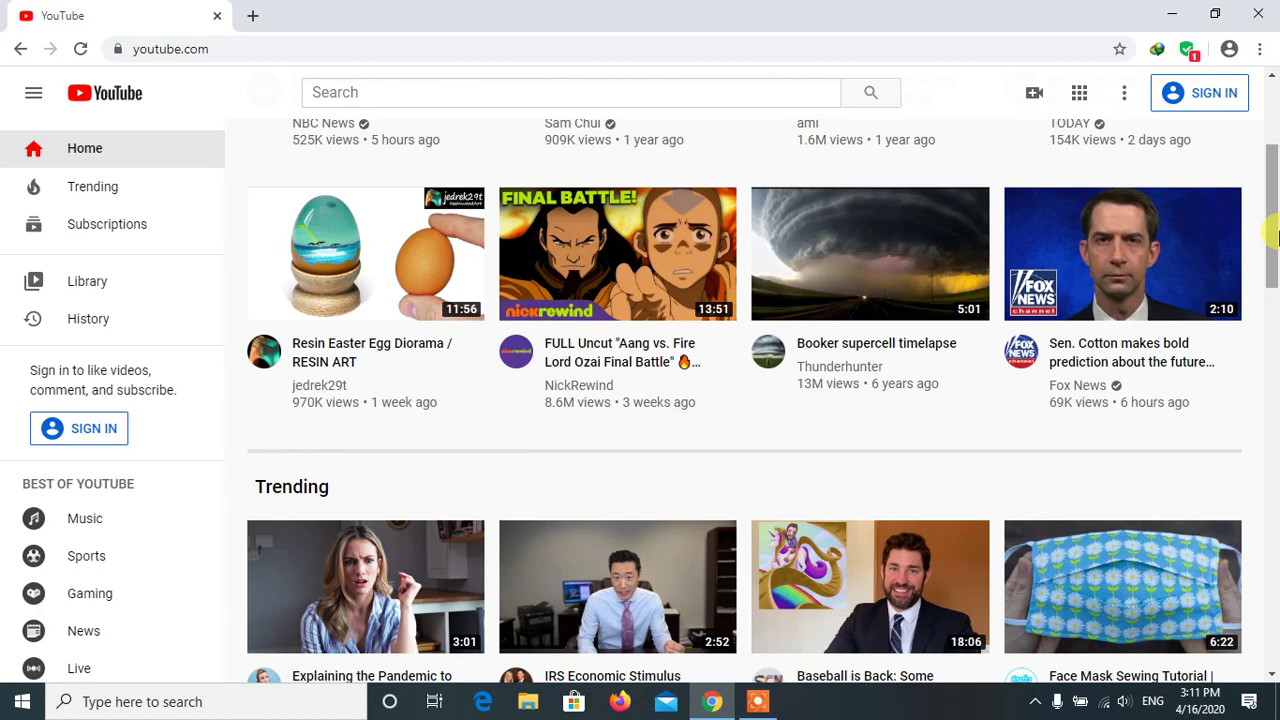
# Sign in to YouTube with the account password and continue as the EBA News channel
pyautogui.click(1222, 103)
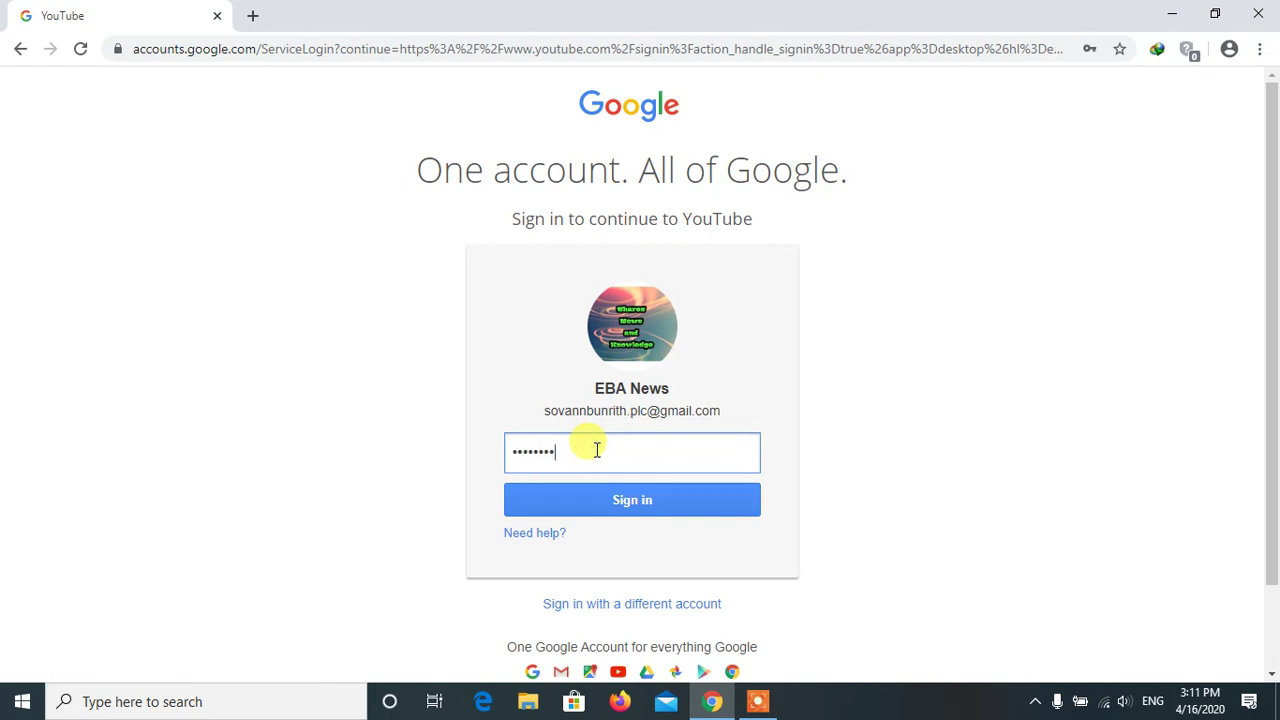
pyautogui.click(638, 498)
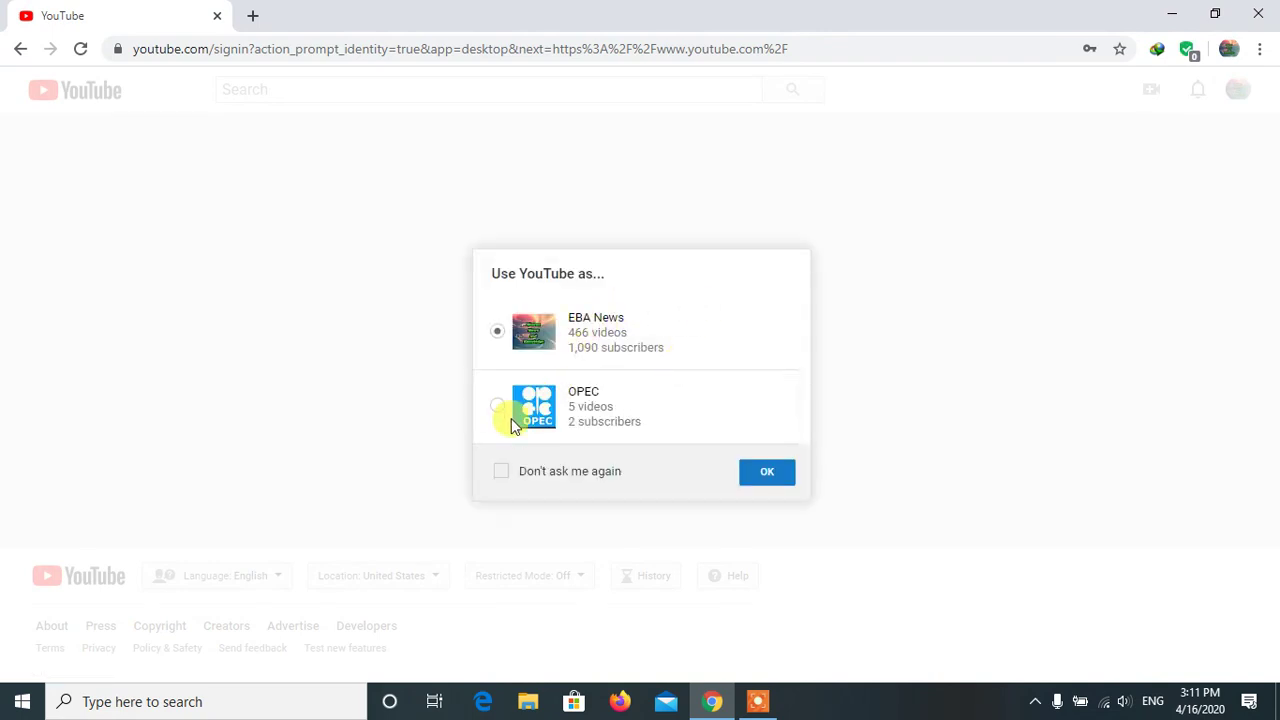
pyautogui.click(767, 474)
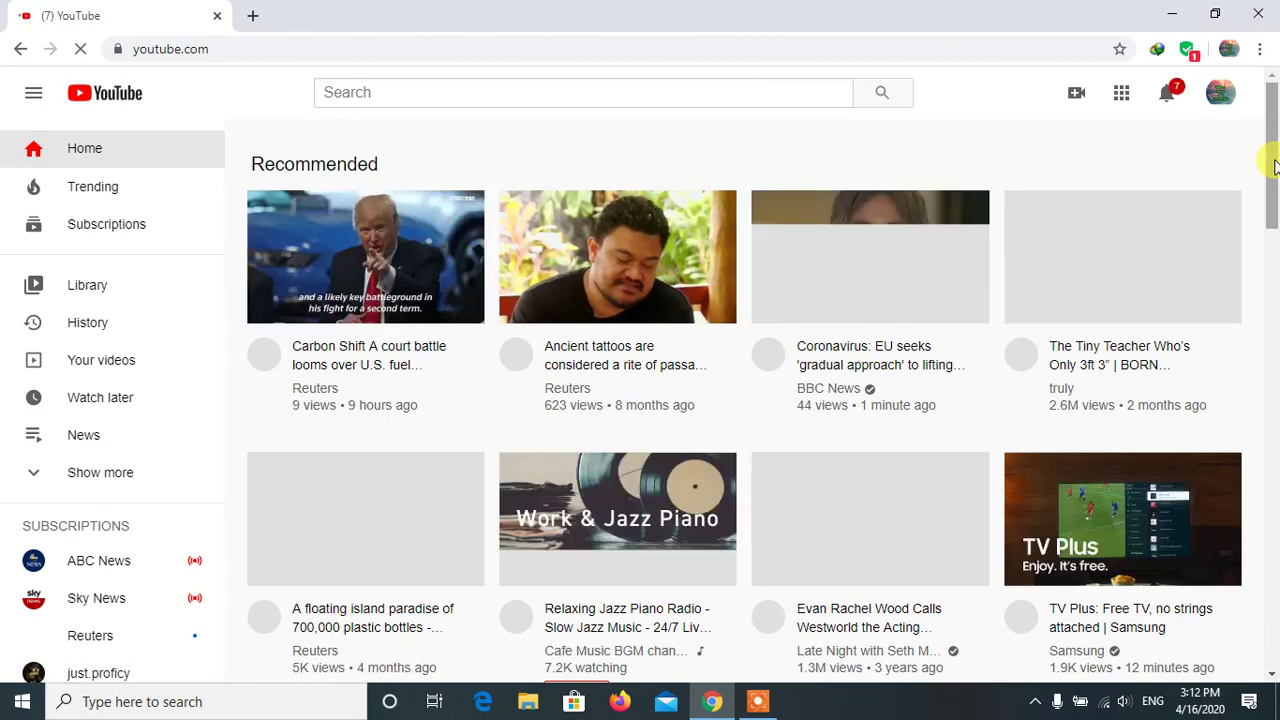
# Check the notifications on the YouTube home page and close them
pyautogui.scroll(-2, 1275, 167)
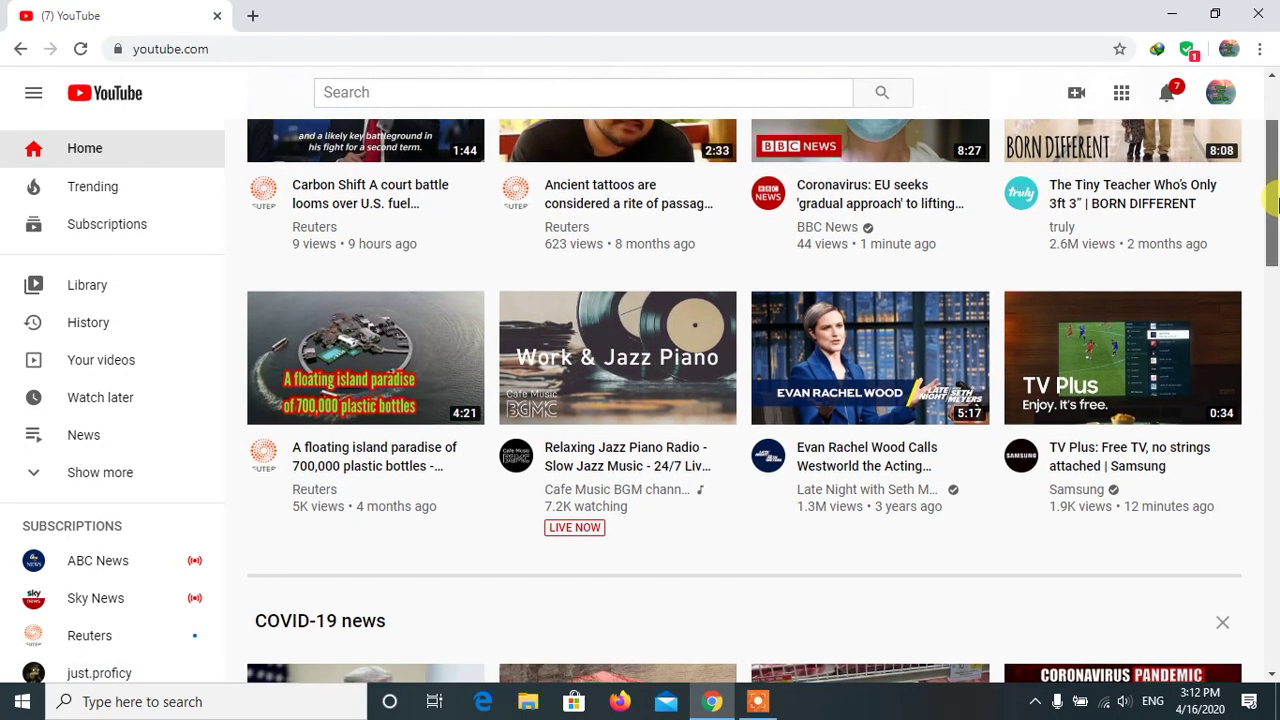
pyautogui.scroll(2, 1275, 167)
pyautogui.click(1167, 93)
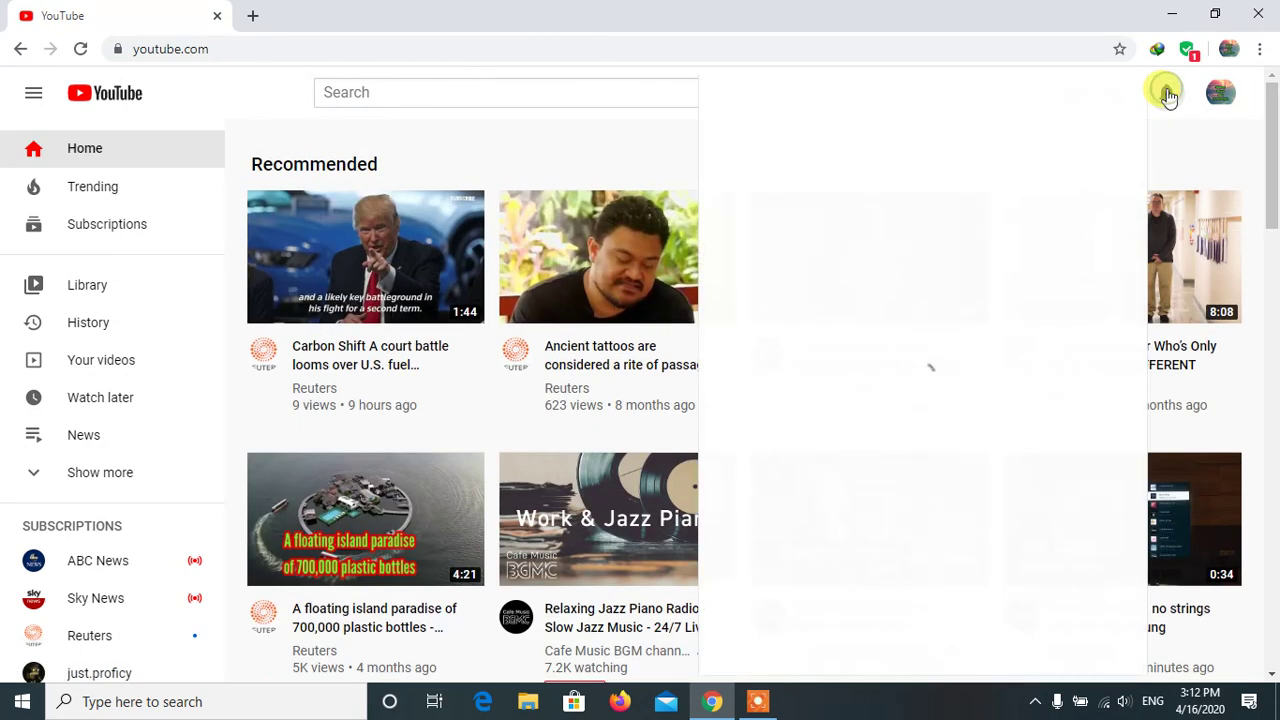
pyautogui.click(1194, 150)
pyautogui.moveTo(1275, 172)
pyautogui.mouseDown()
pyautogui.moveTo(1275, 218)
pyautogui.moveTo(1275, 170)
pyautogui.mouseUp()
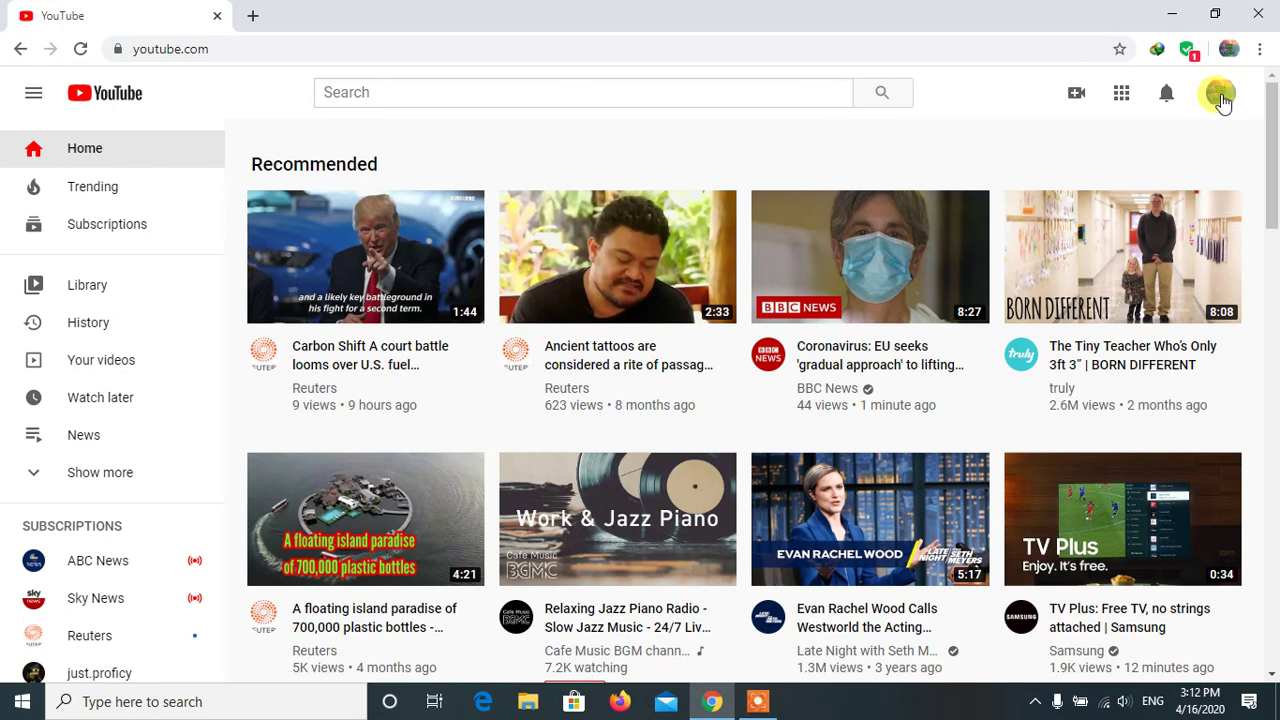
# Open YouTube Studio for the signed-in channel from the account options
pyautogui.click(1220, 95)
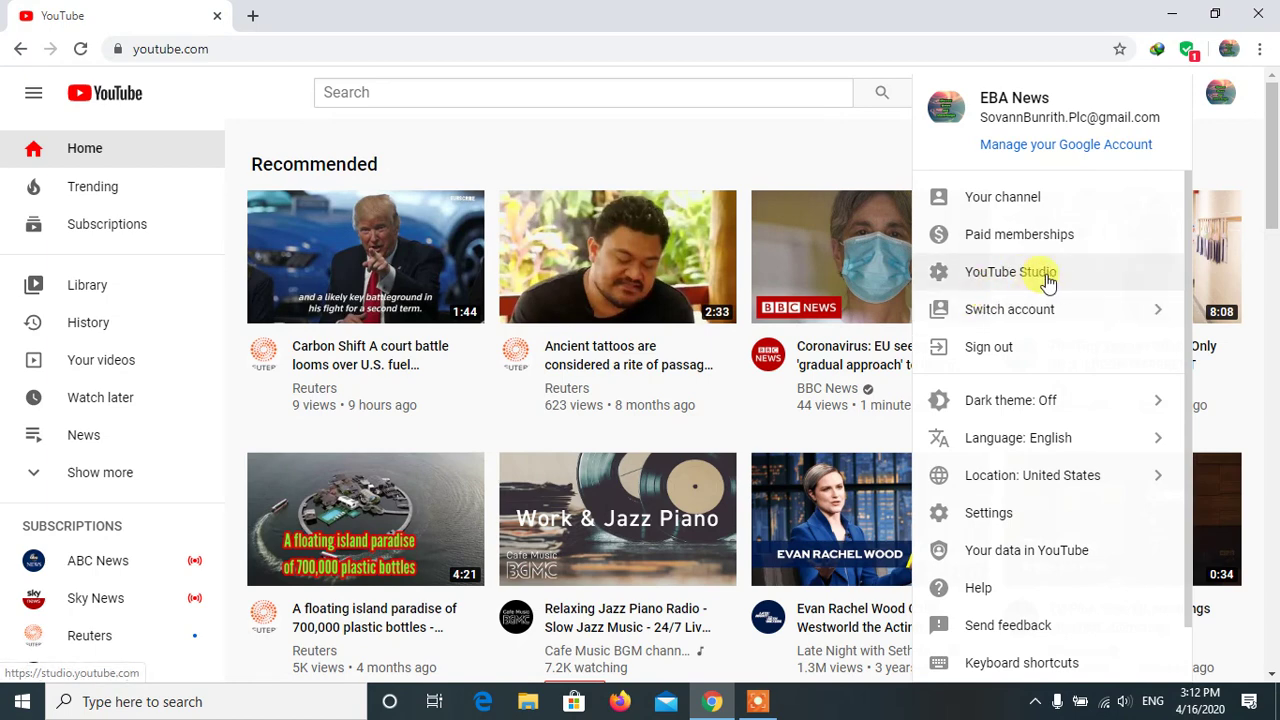
pyautogui.click(1047, 283)
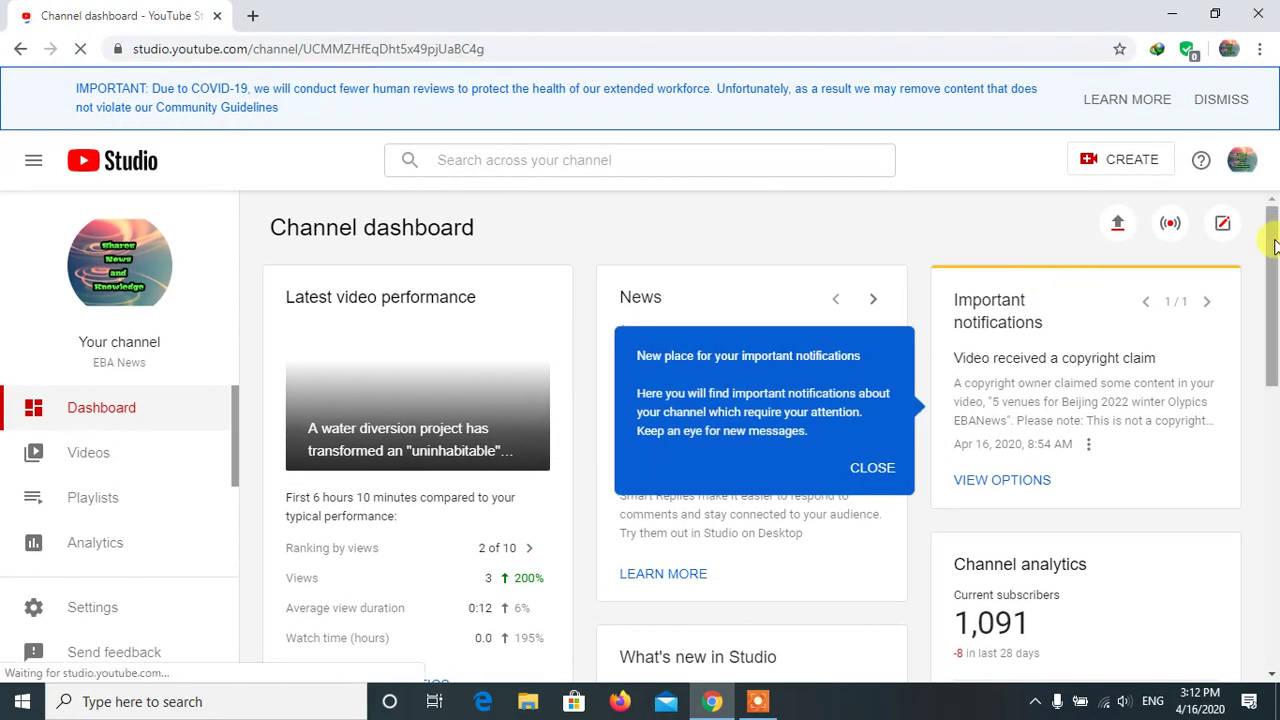
pyautogui.moveTo(1268, 236)
pyautogui.mouseDown()
pyautogui.moveTo(1275, 450)
pyautogui.moveTo(1275, 238)
pyautogui.mouseUp()
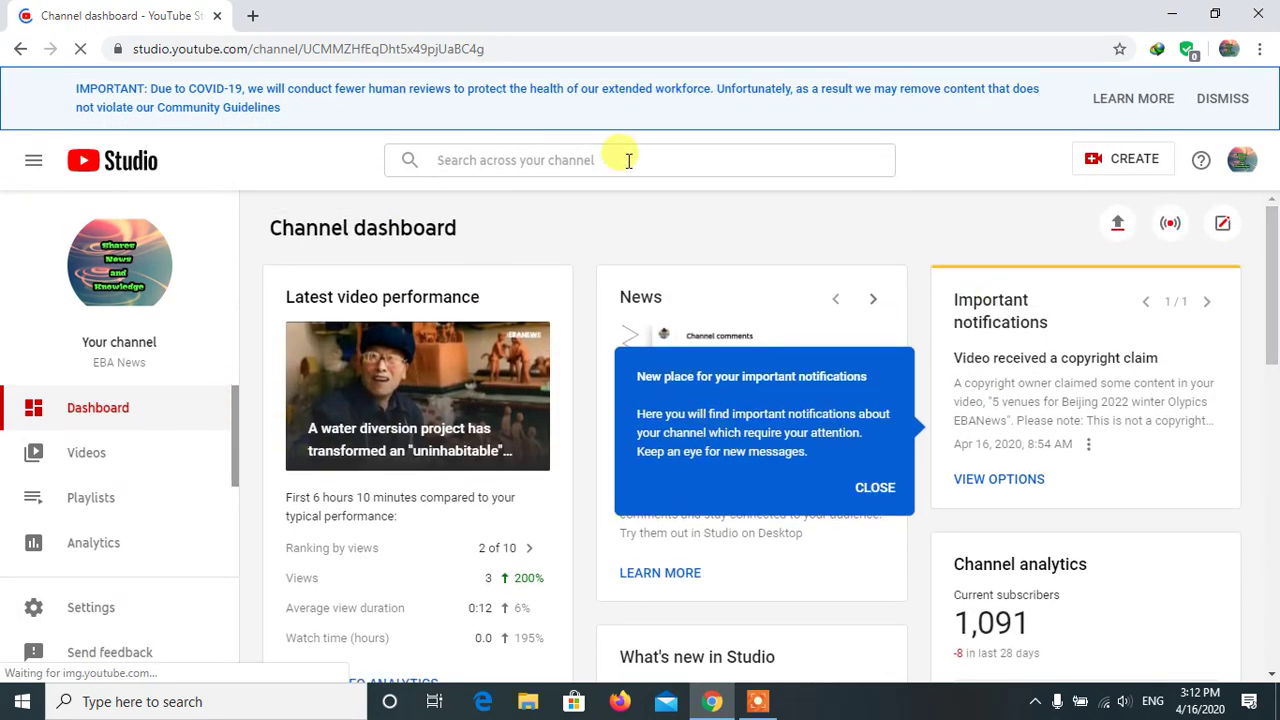
pyautogui.moveTo(1276, 263); pyautogui.dragTo(1276, 225)
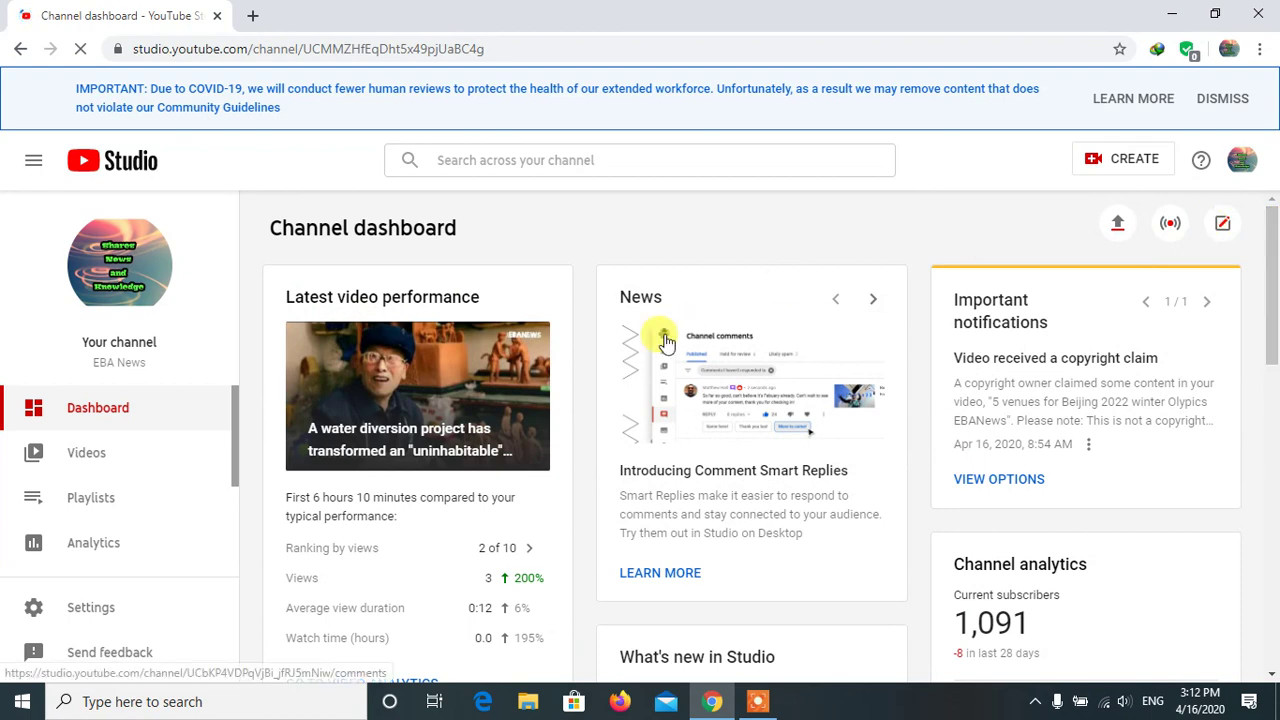
# Open the channel's list of uploaded videos and look through it
pyautogui.click(88, 453)
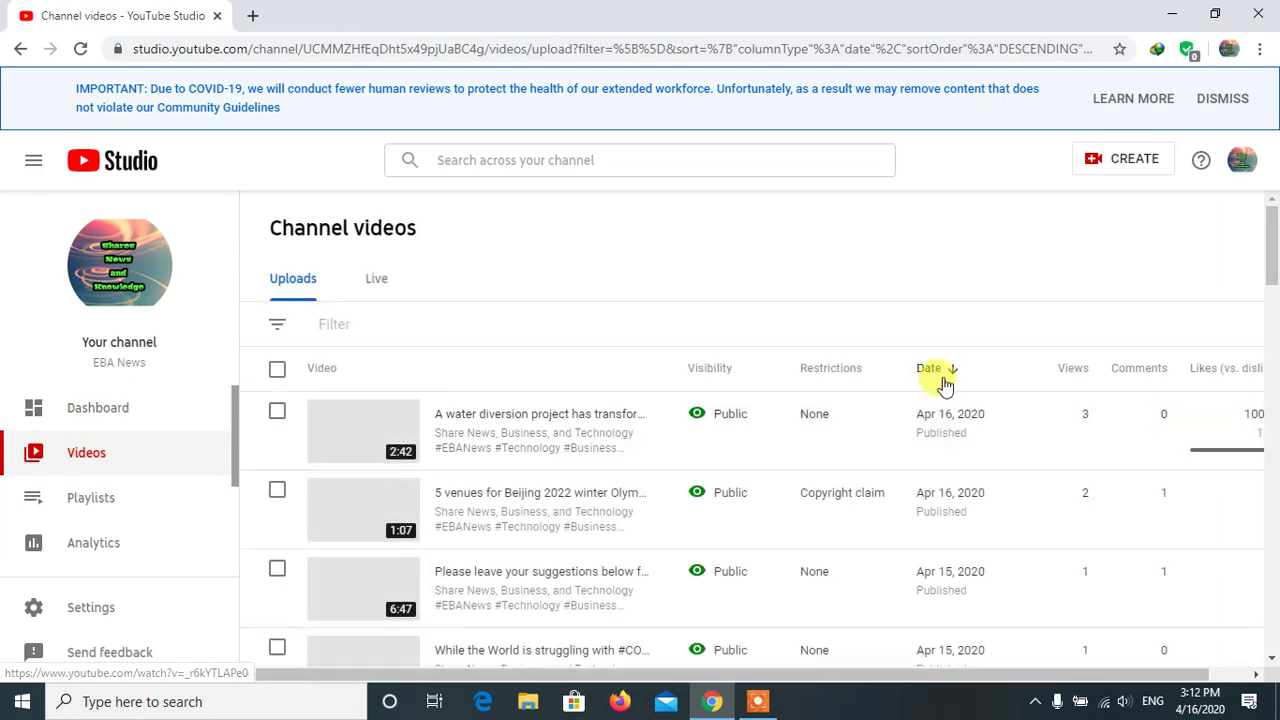
pyautogui.scroll(-1, 1272, 270)
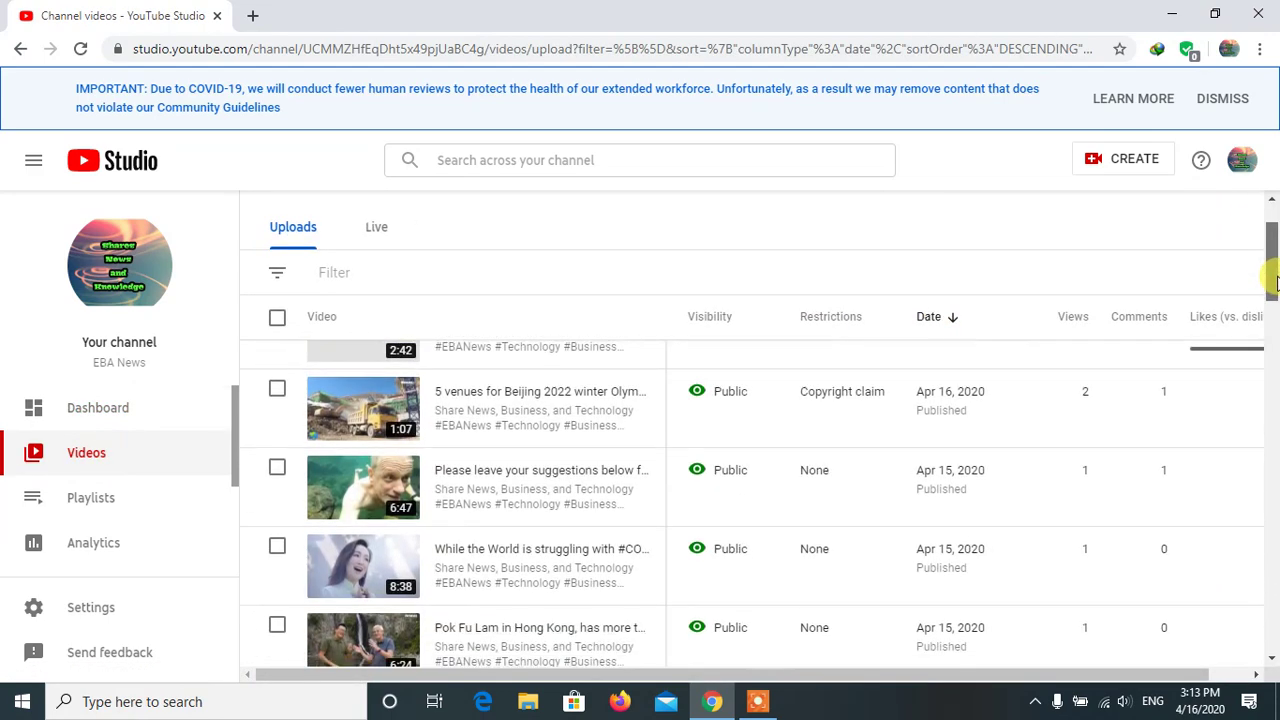
pyautogui.scroll(1, 1272, 265)
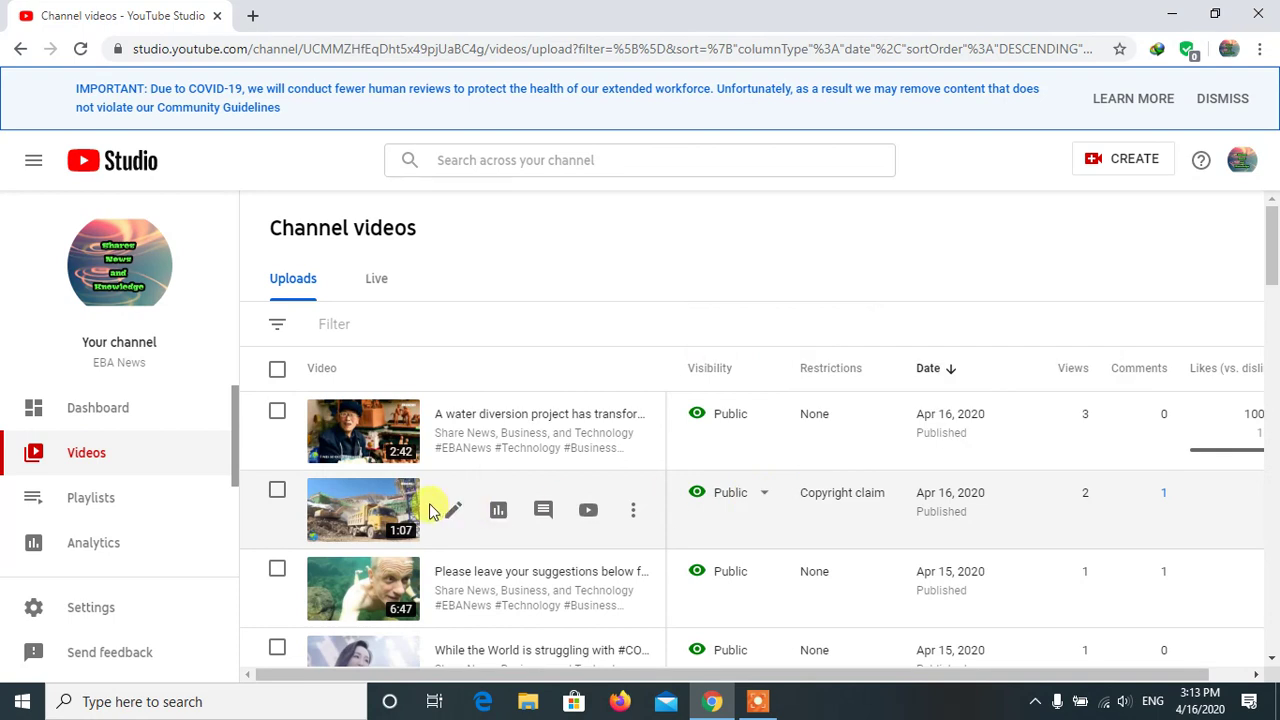
# Open the copyright claim details of the "5 venues for Beijing 2022 winter Olympics" video and examine the claimed content
pyautogui.moveTo(836, 503)
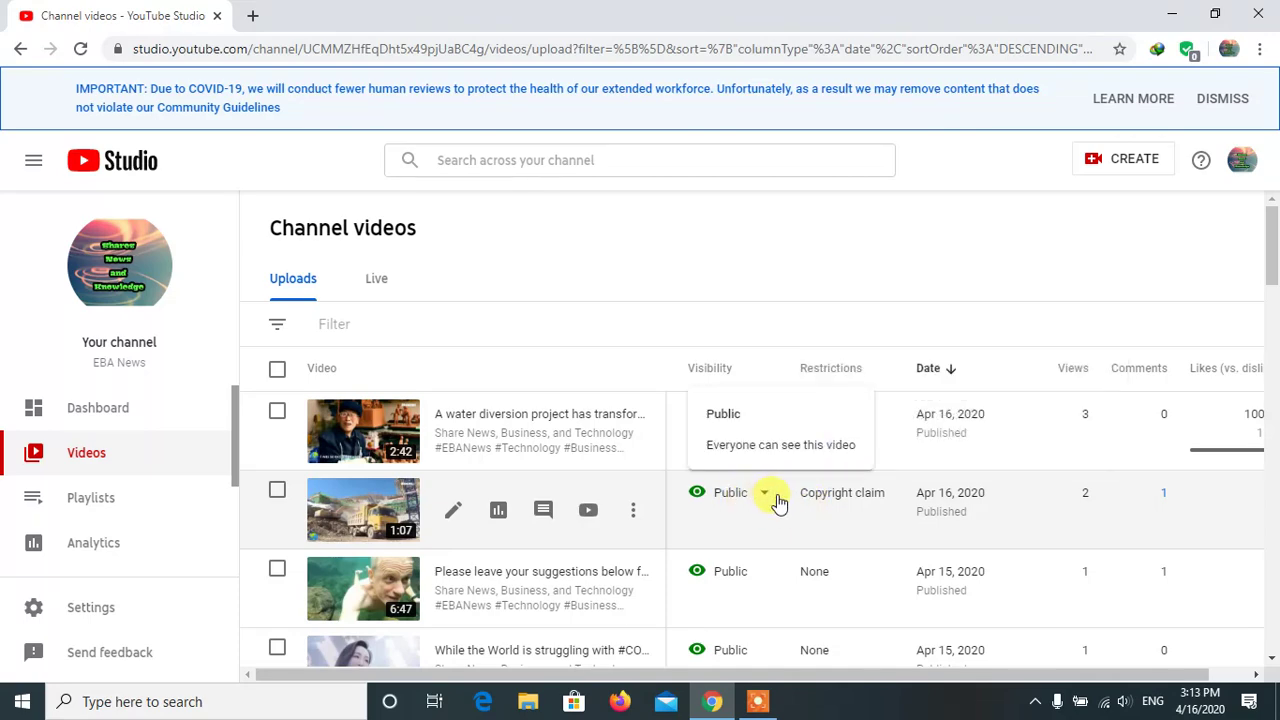
pyautogui.moveTo(1275, 241)
pyautogui.mouseDown()
pyautogui.moveTo(1273, 572)
pyautogui.moveTo(1273, 225)
pyautogui.mouseUp()
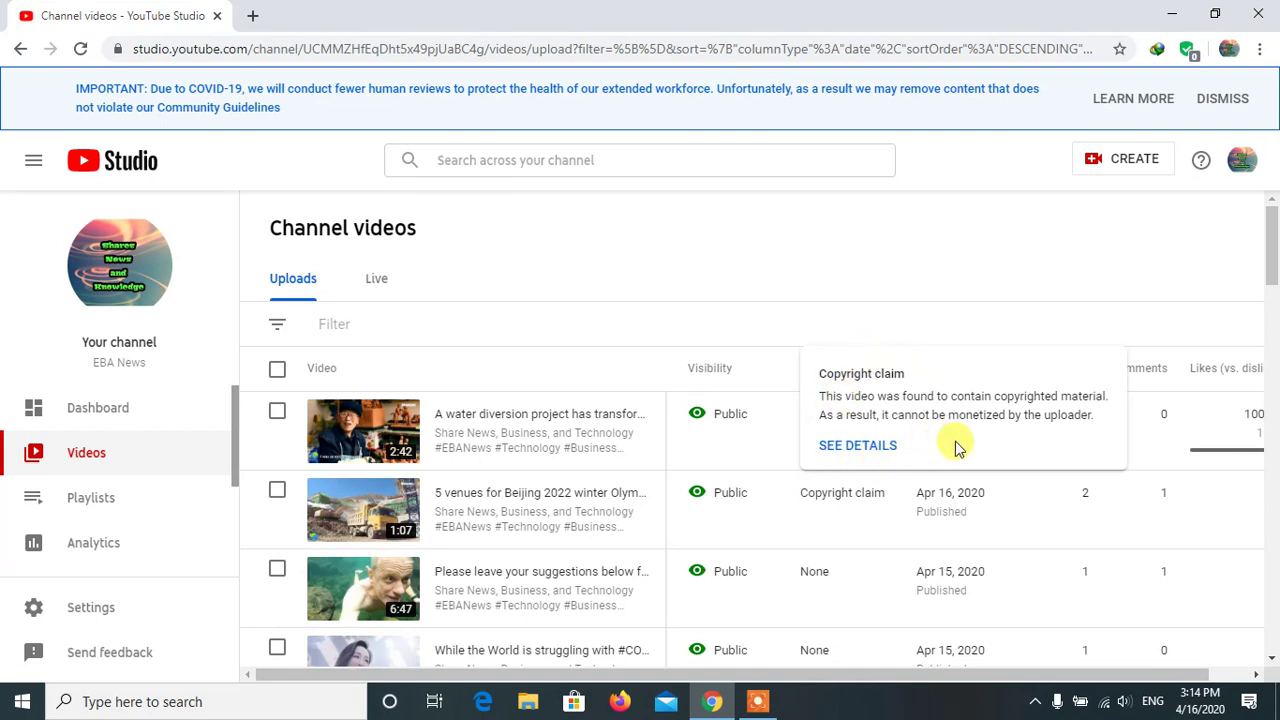
pyautogui.click(866, 446)
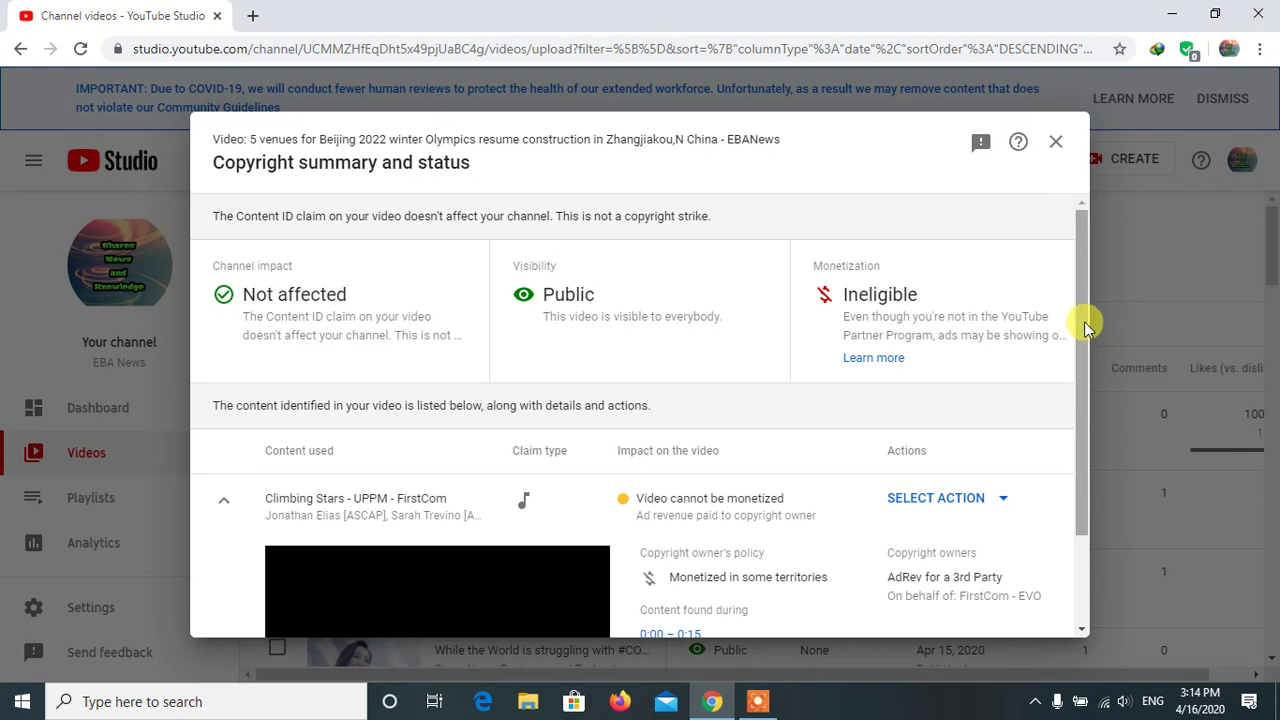
pyautogui.moveTo(1088, 328); pyautogui.dragTo(1069, 289)
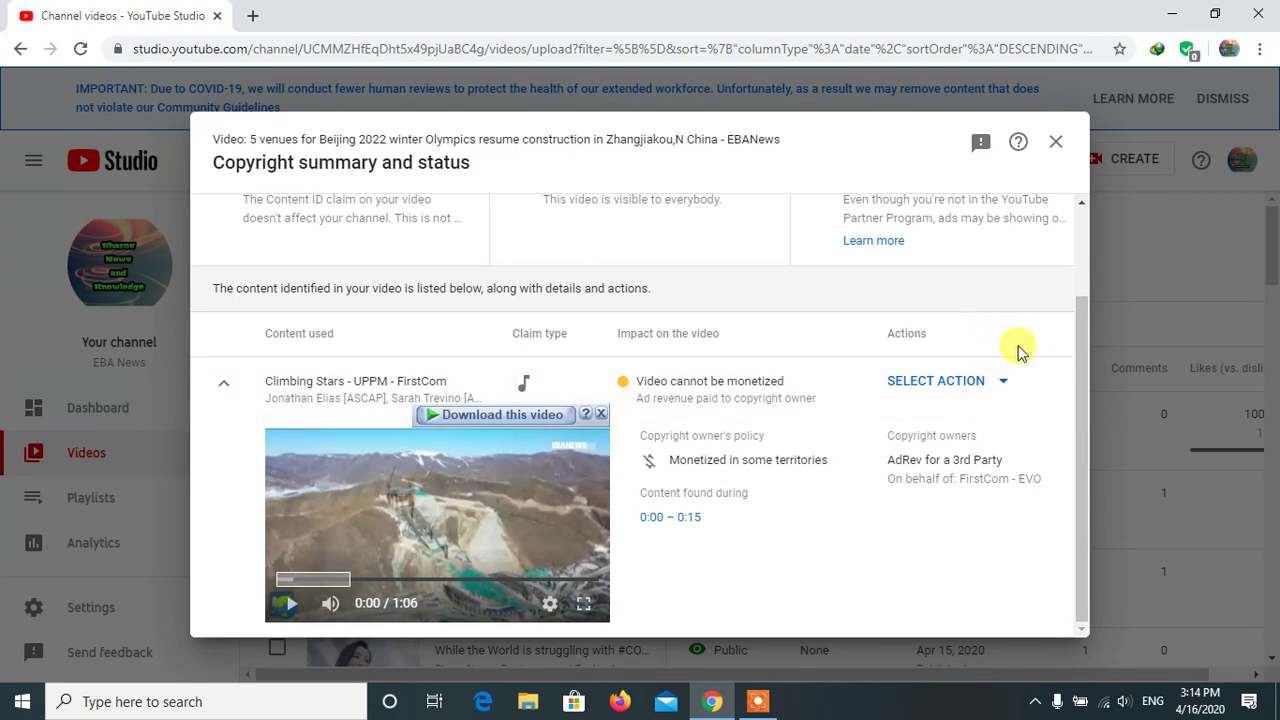
pyautogui.moveTo(1086, 351); pyautogui.dragTo(1091, 377)
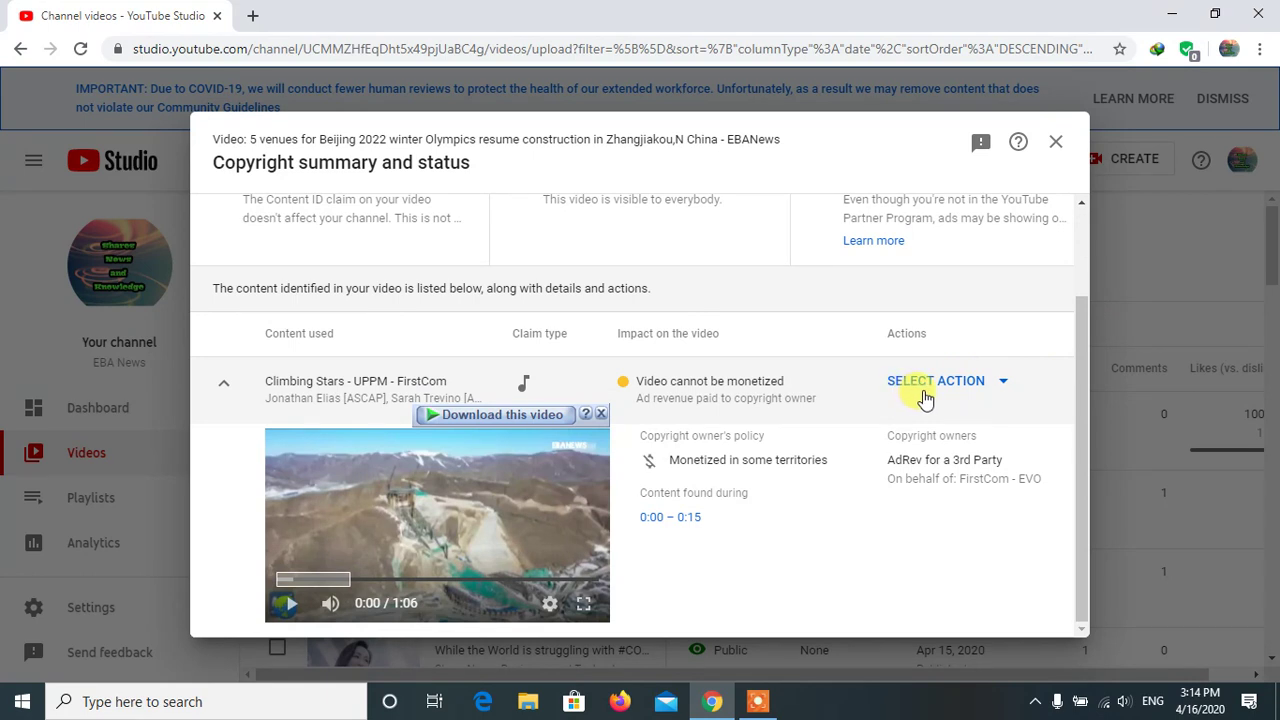
# Try the Trim out segment action on the Climbing Stars claim, review its trimming notes and cancel it
pyautogui.click(1005, 388)
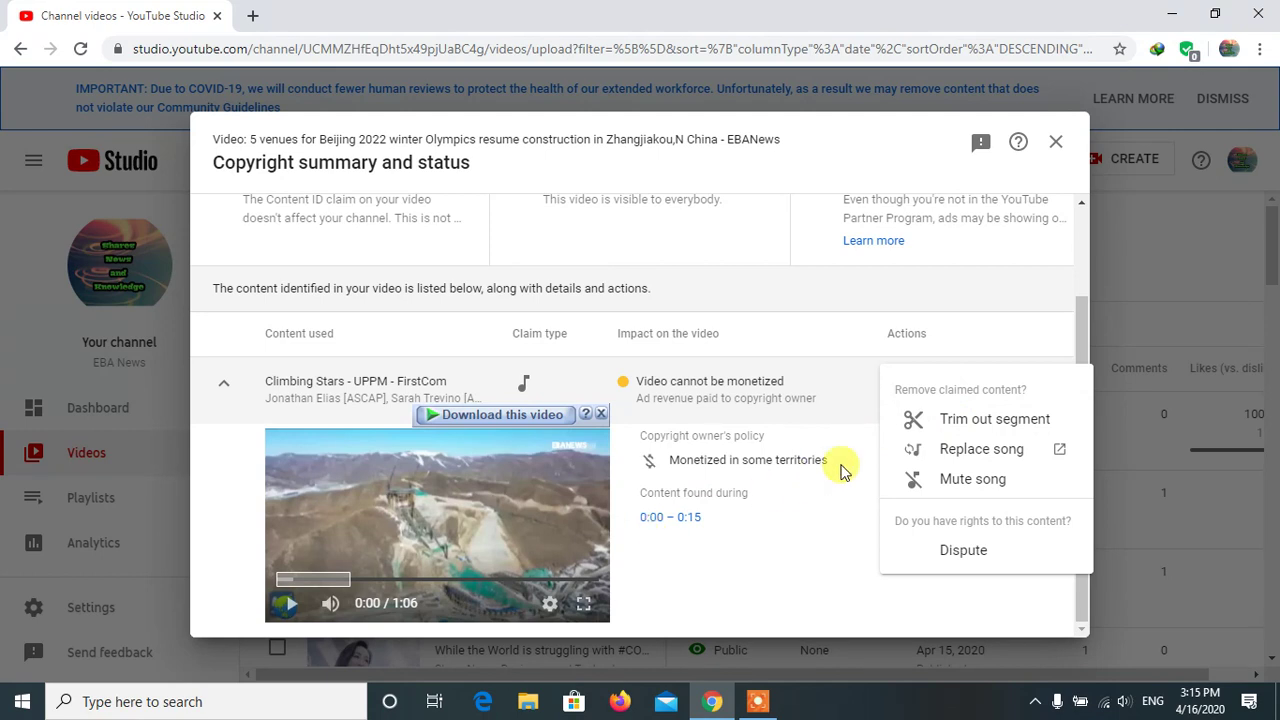
pyautogui.click(962, 420)
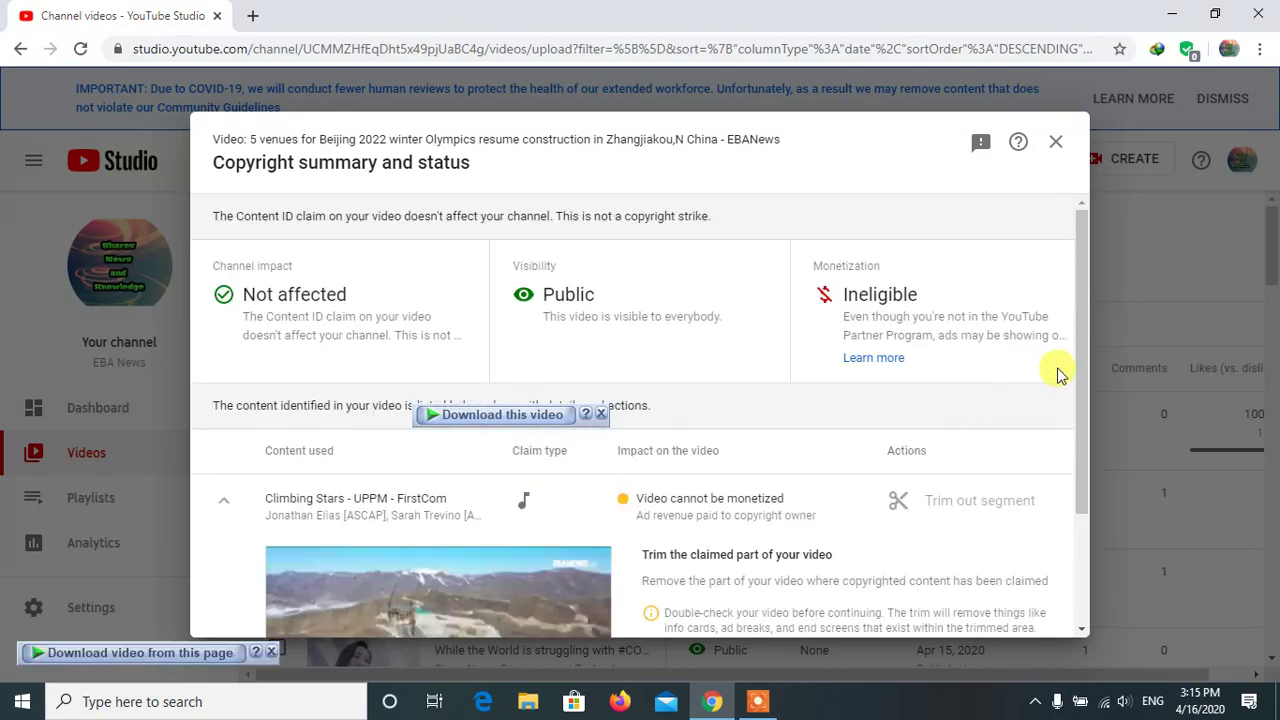
pyautogui.moveTo(1083, 343); pyautogui.dragTo(1088, 508)
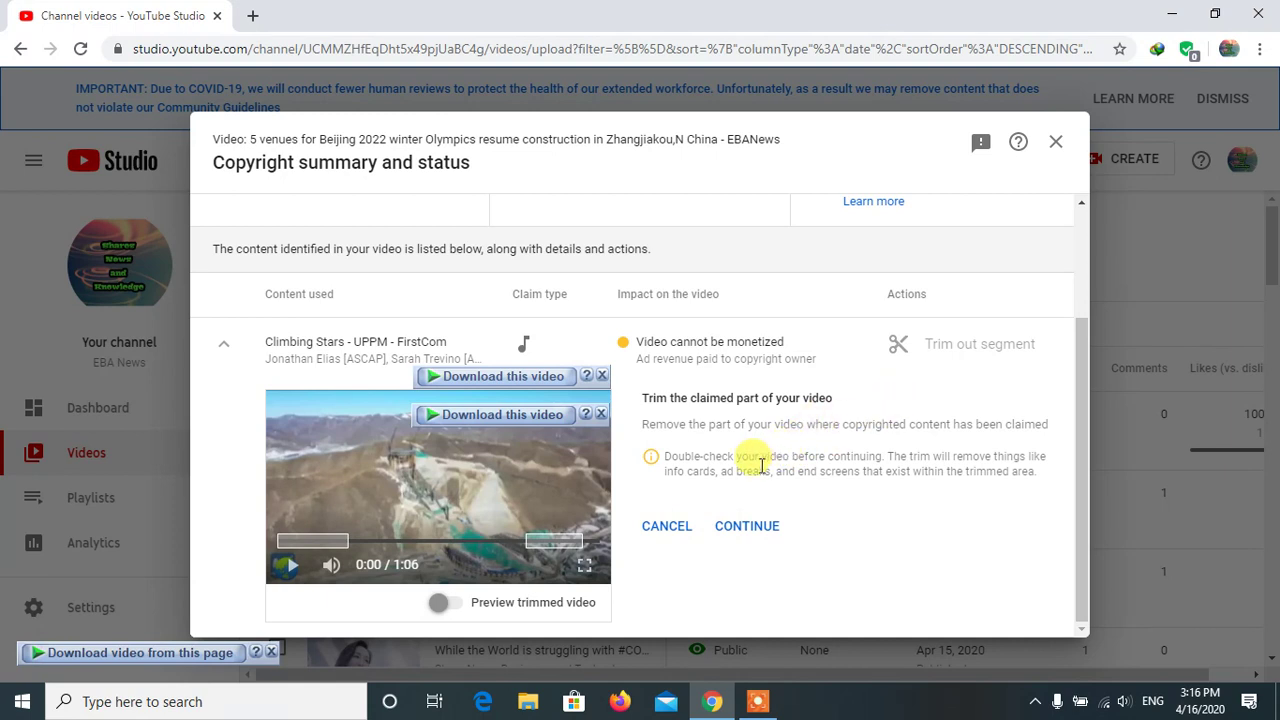
pyautogui.click(668, 528)
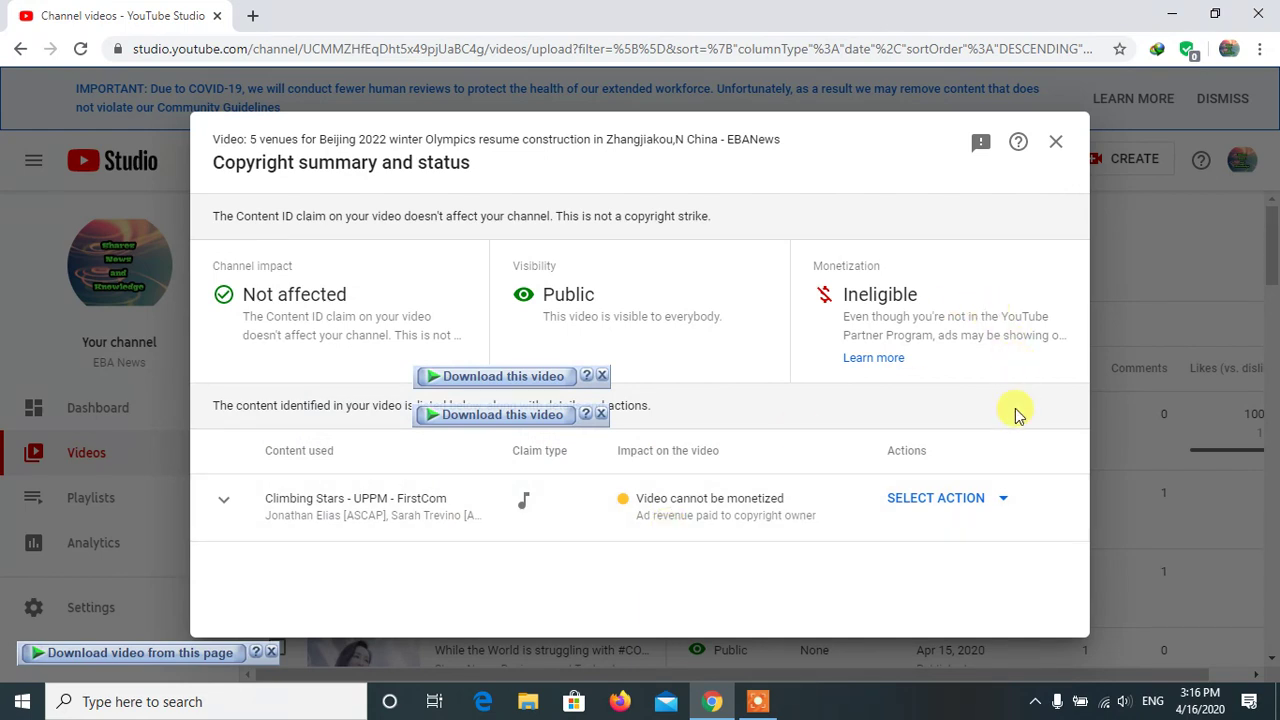
# Start the Replace song action for the Climbing Stars claim and return to the copyright summary while its page loads
pyautogui.click(1004, 500)
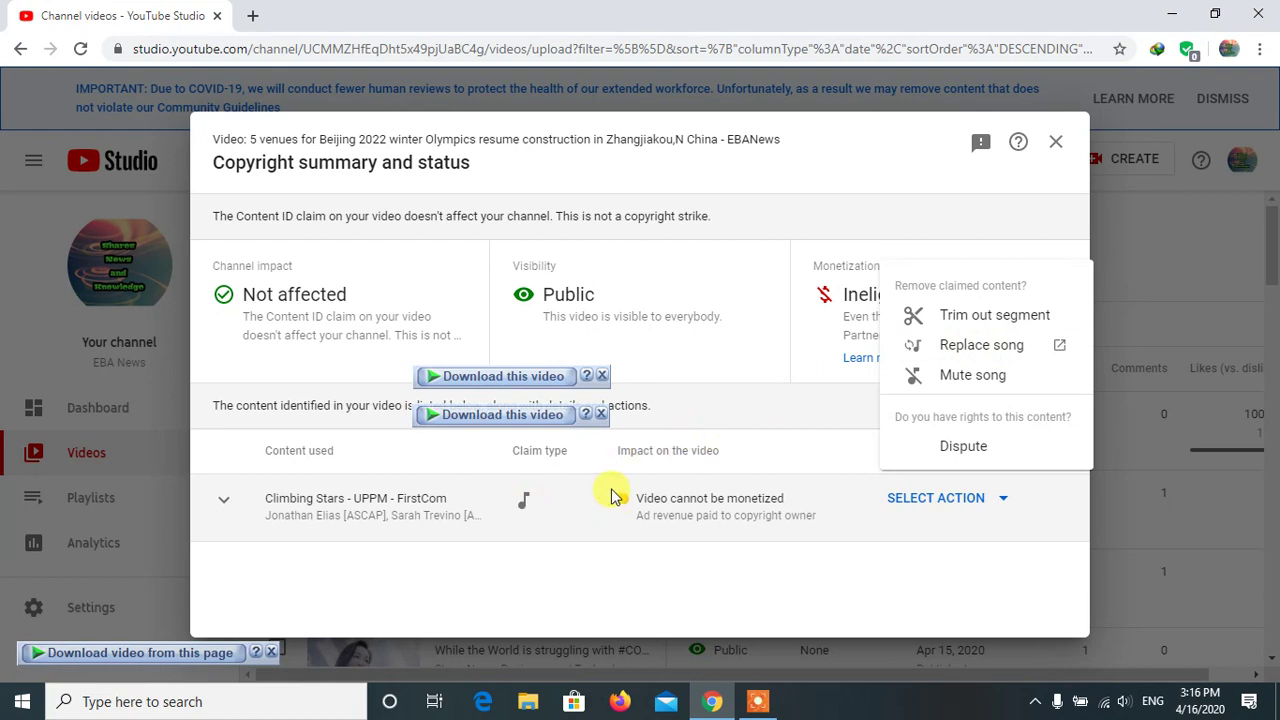
pyautogui.click(985, 345)
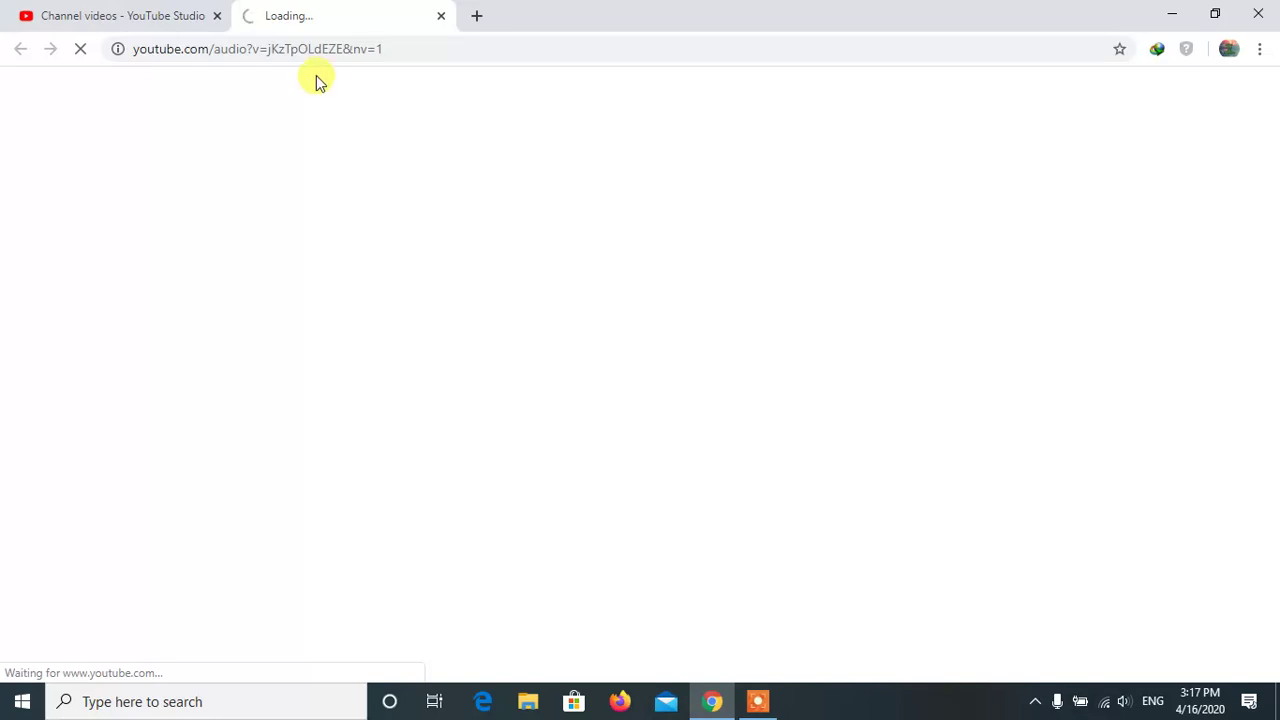
pyautogui.click(138, 20)
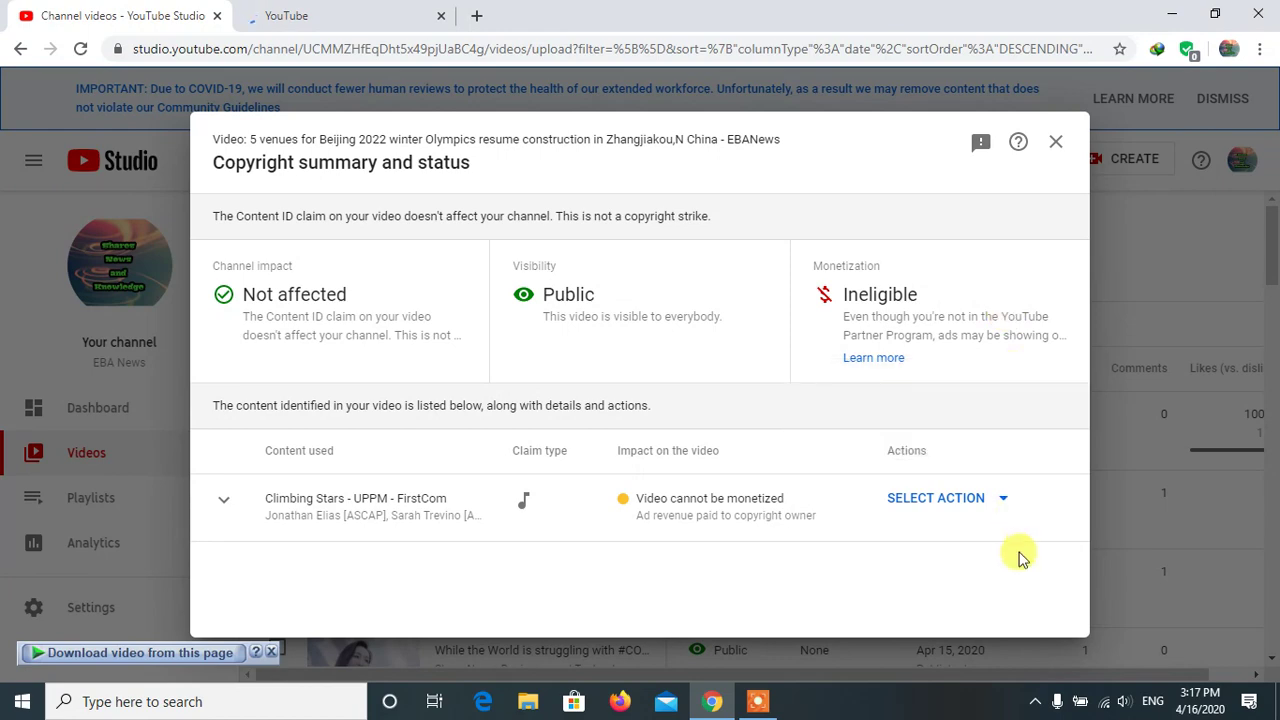
# Open the audio replacement page for the "5 venues for Beijing 2022 winter Olympics" video and examine the claim restrictions and claimed segments
pyautogui.click(1003, 505)
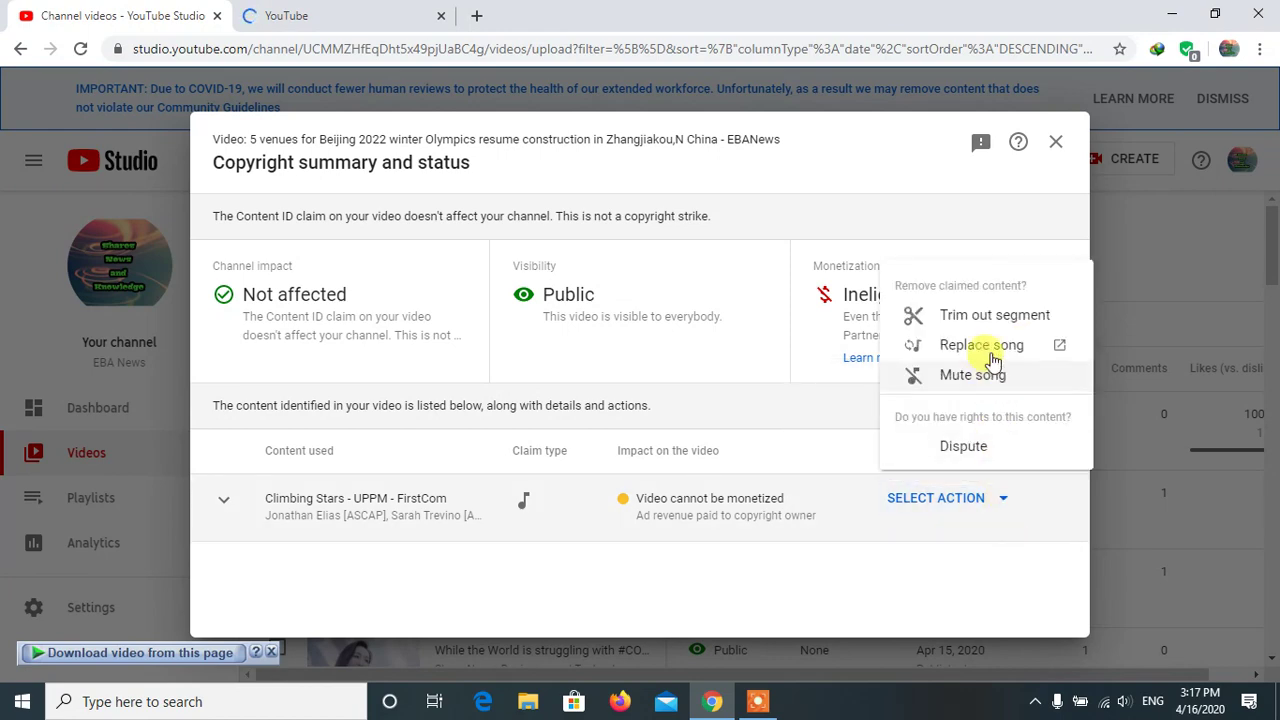
pyautogui.click(357, 18)
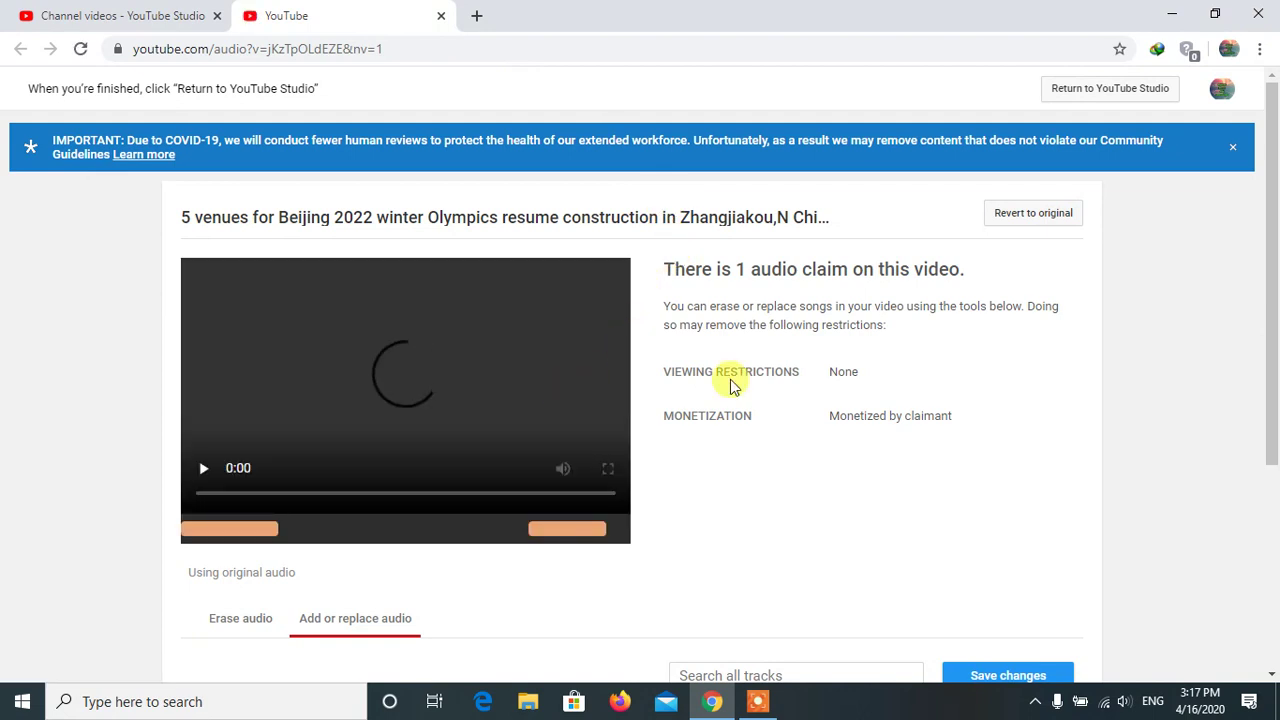
pyautogui.moveTo(1273, 245); pyautogui.dragTo(1270, 215)
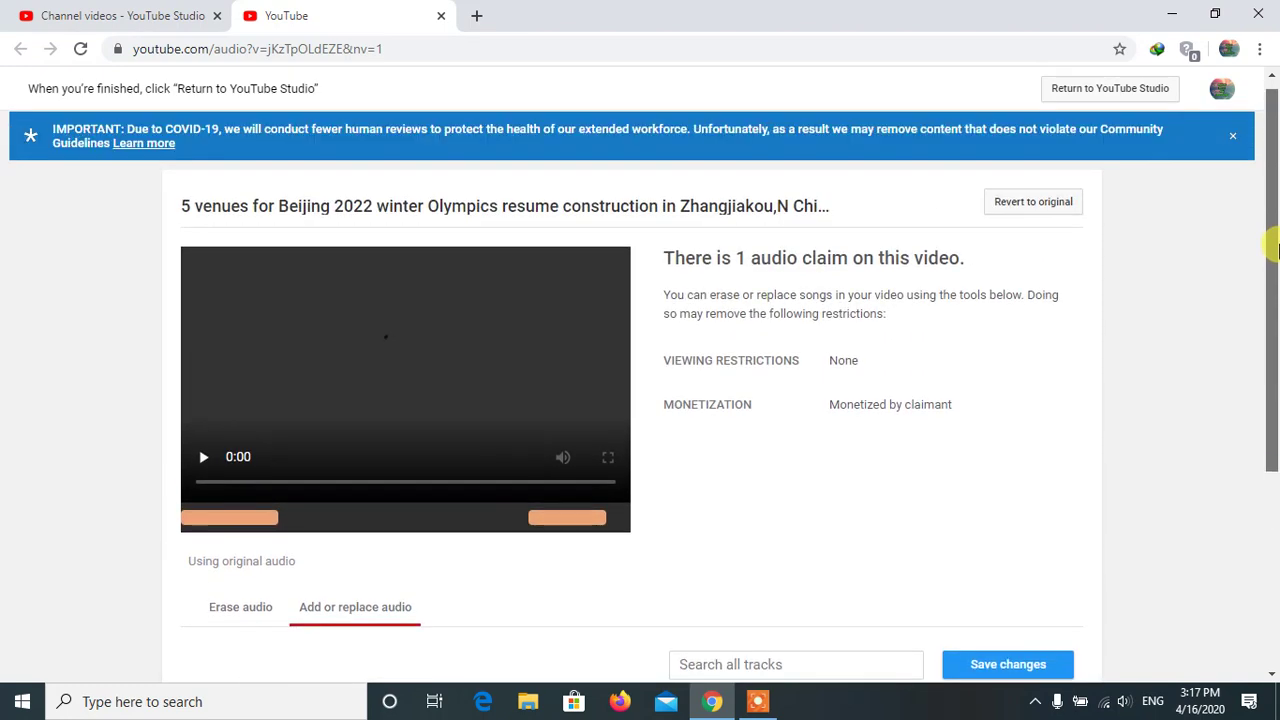
pyautogui.click(593, 333)
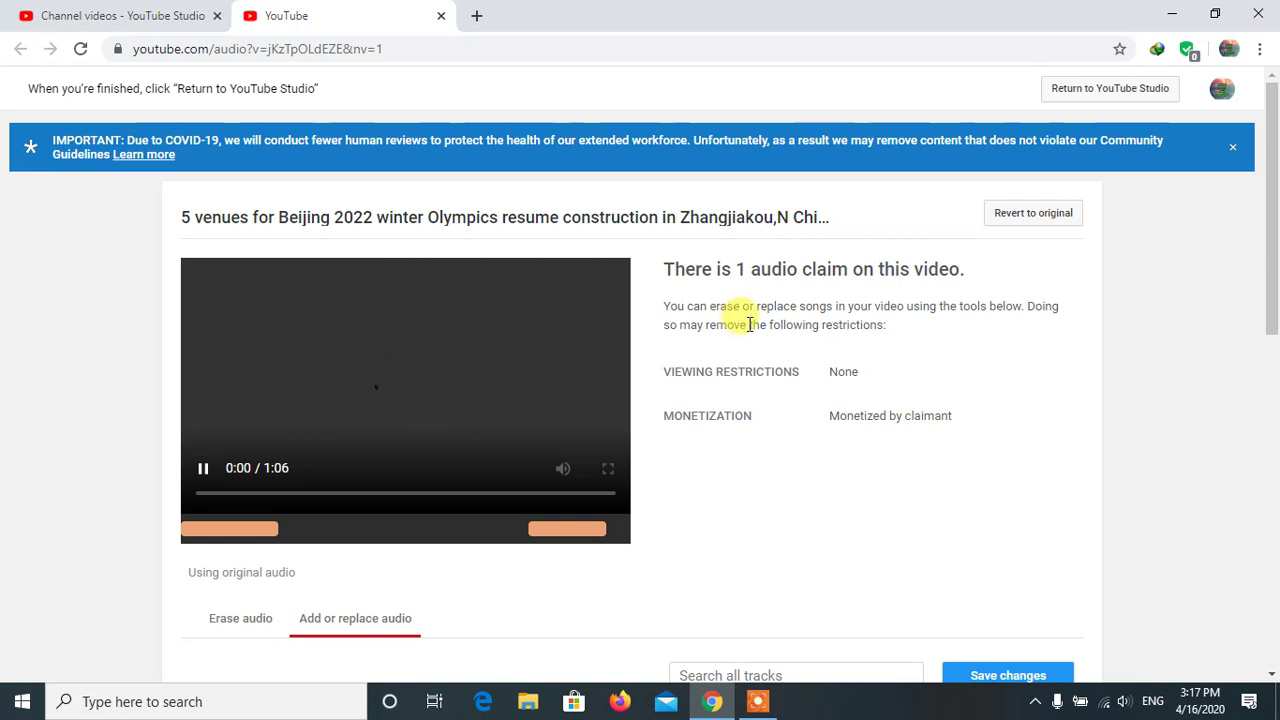
pyautogui.moveTo(1273, 234)
pyautogui.mouseDown()
pyautogui.moveTo(1273, 296)
pyautogui.moveTo(1271, 200)
pyautogui.moveTo(1273, 243)
pyautogui.mouseUp()
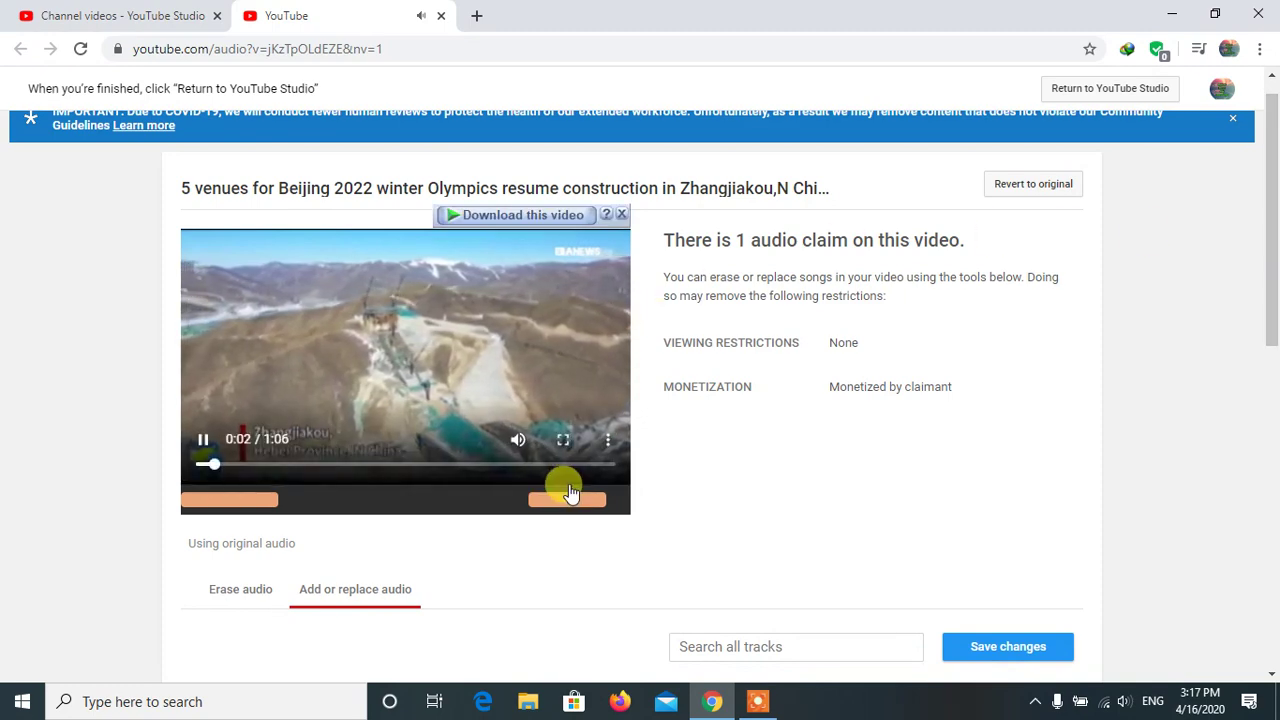
pyautogui.moveTo(177, 505)
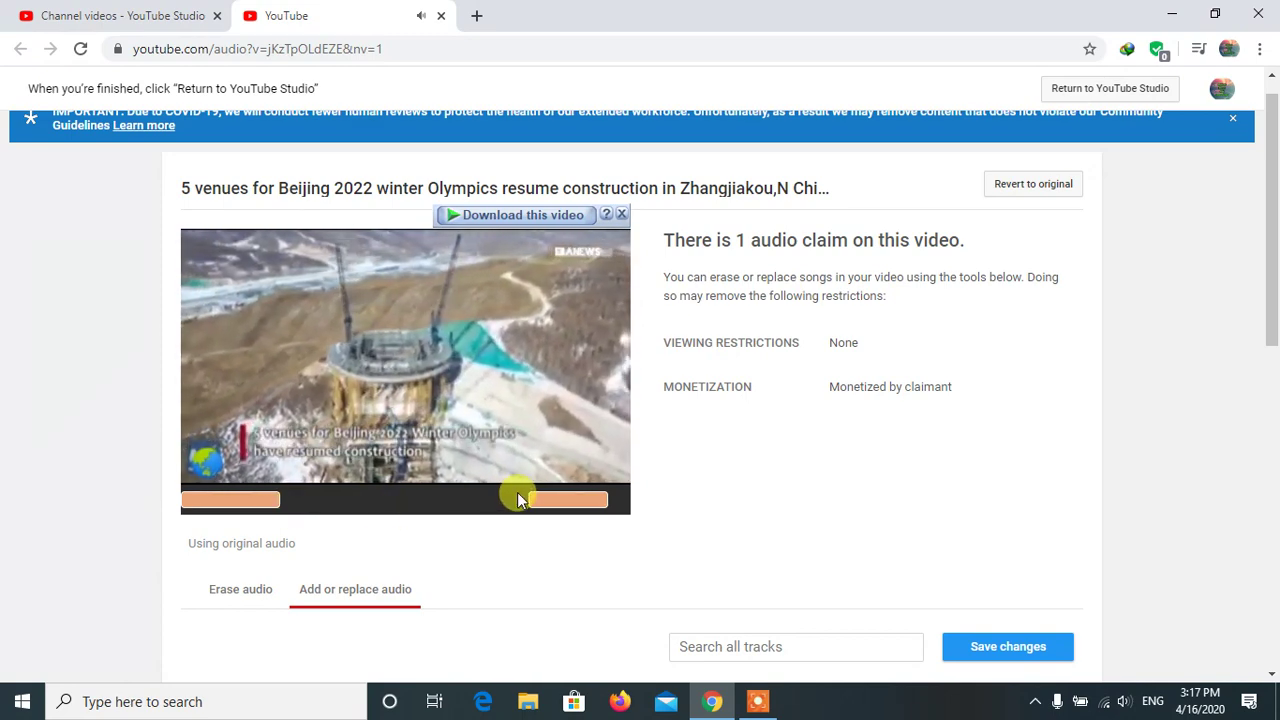
pyautogui.moveTo(543, 506)
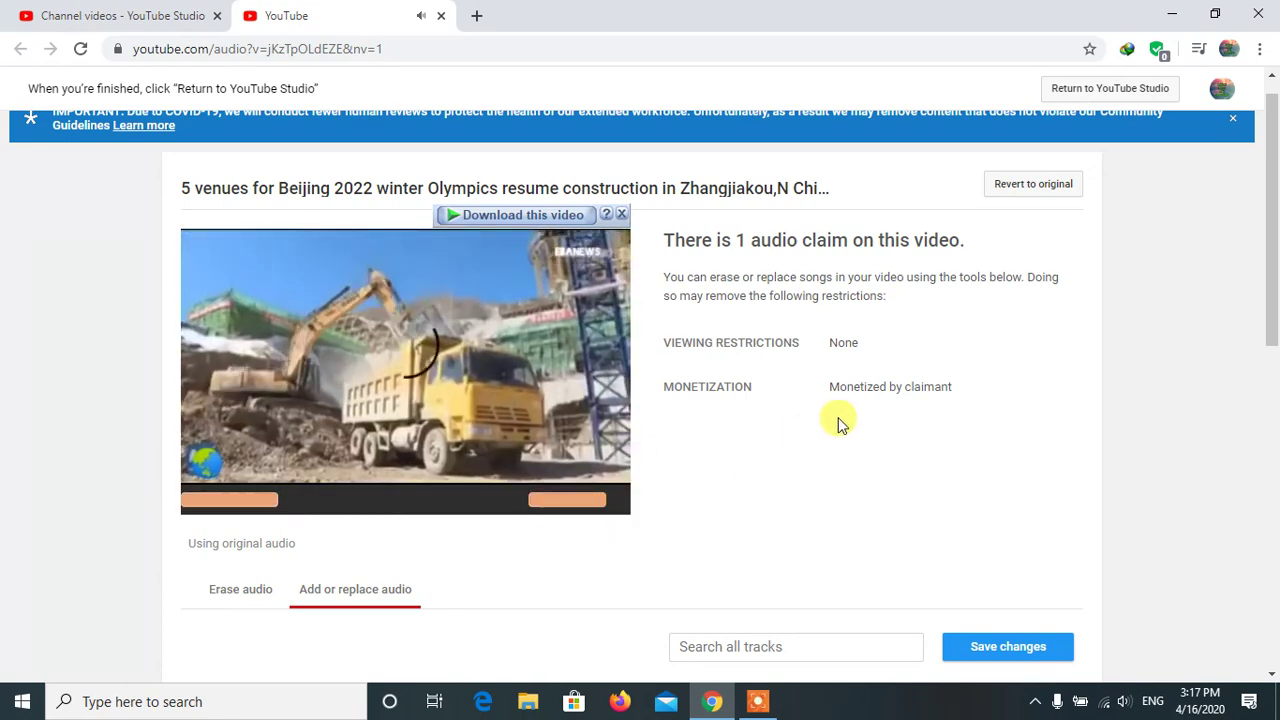
# Look through the replacement tracks offered for the video, recheck the audio claim details and close the audio page
pyautogui.moveTo(1268, 251); pyautogui.dragTo(1271, 429)
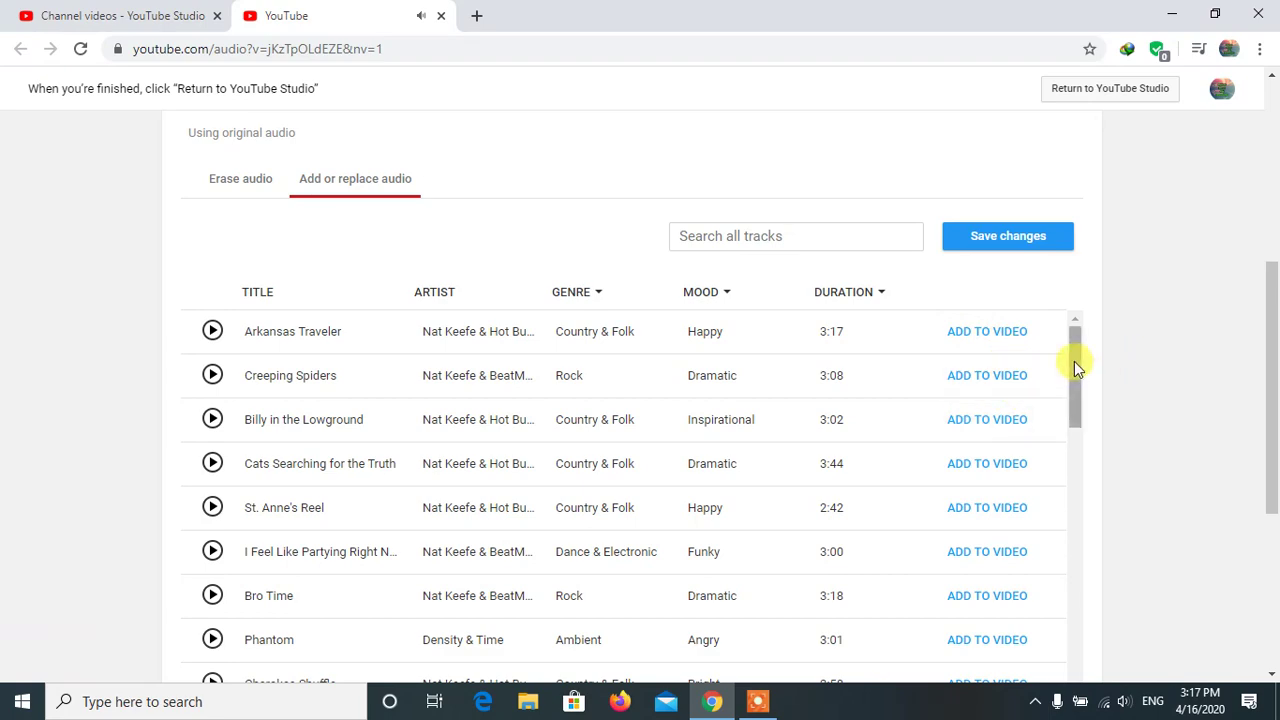
pyautogui.moveTo(1276, 345); pyautogui.dragTo(1276, 234)
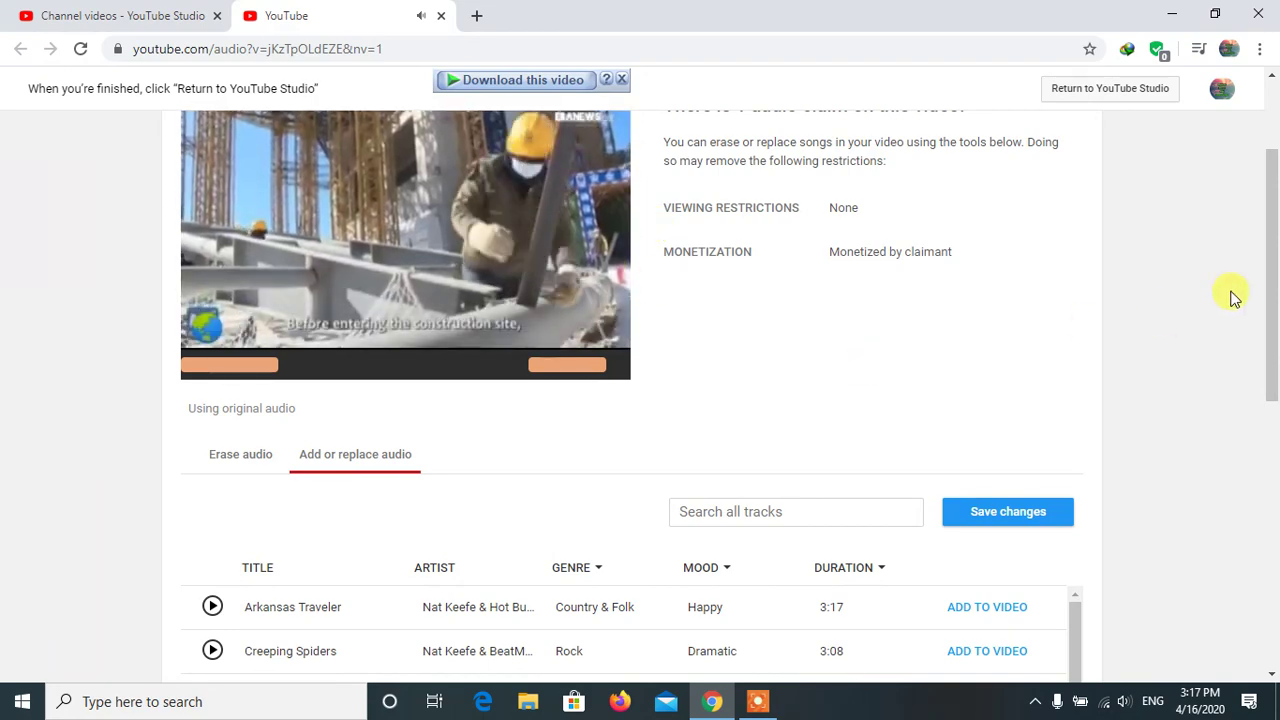
pyautogui.moveTo(1274, 283); pyautogui.dragTo(1274, 247)
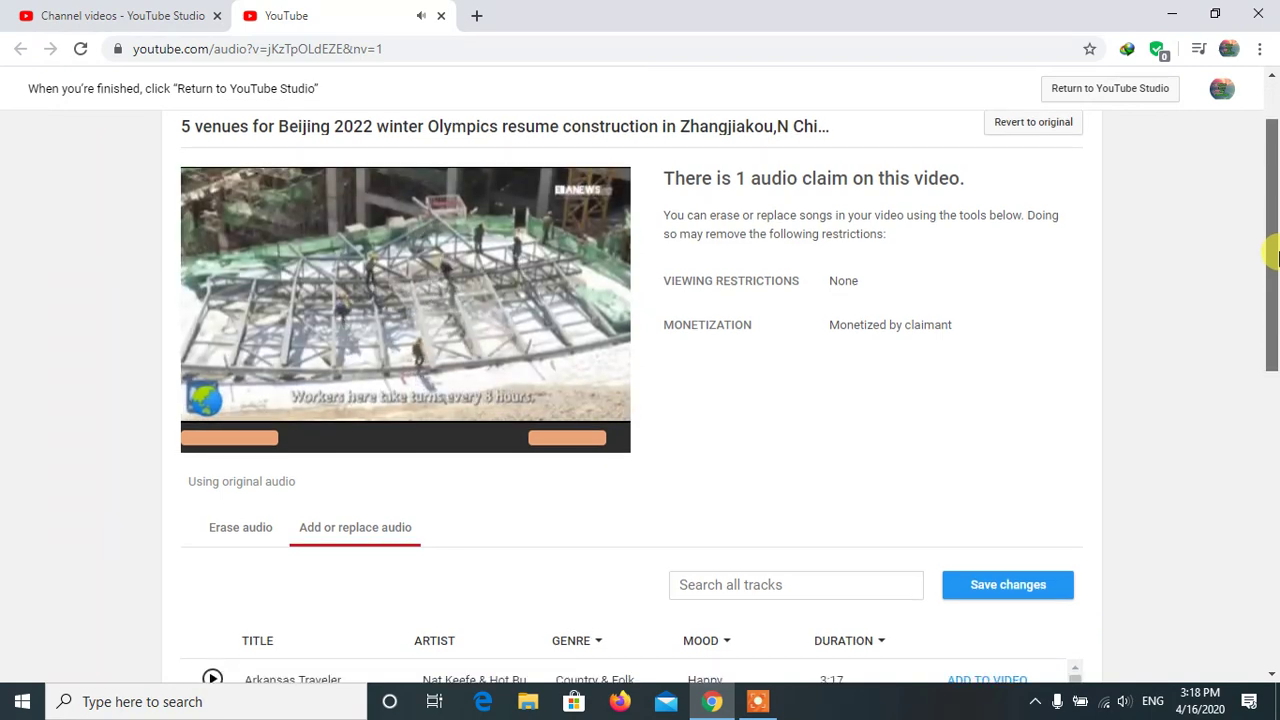
pyautogui.moveTo(1275, 245); pyautogui.dragTo(1270, 215)
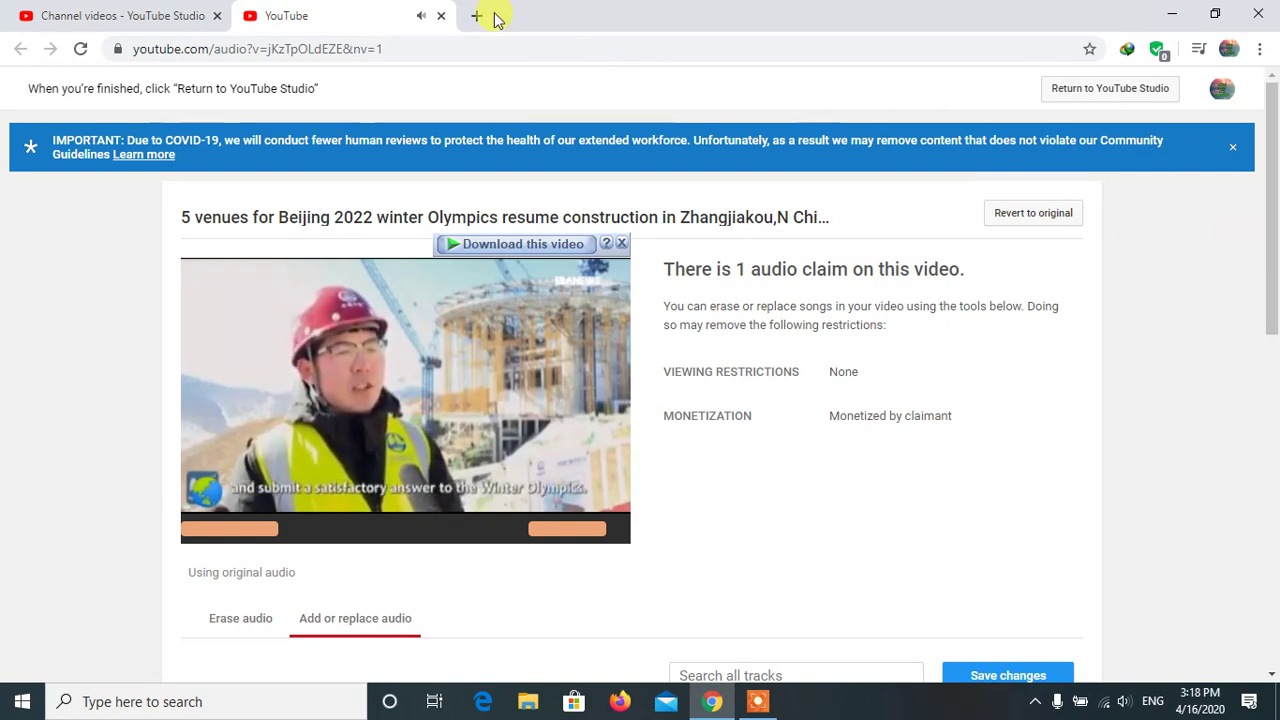
pyautogui.click(441, 15)
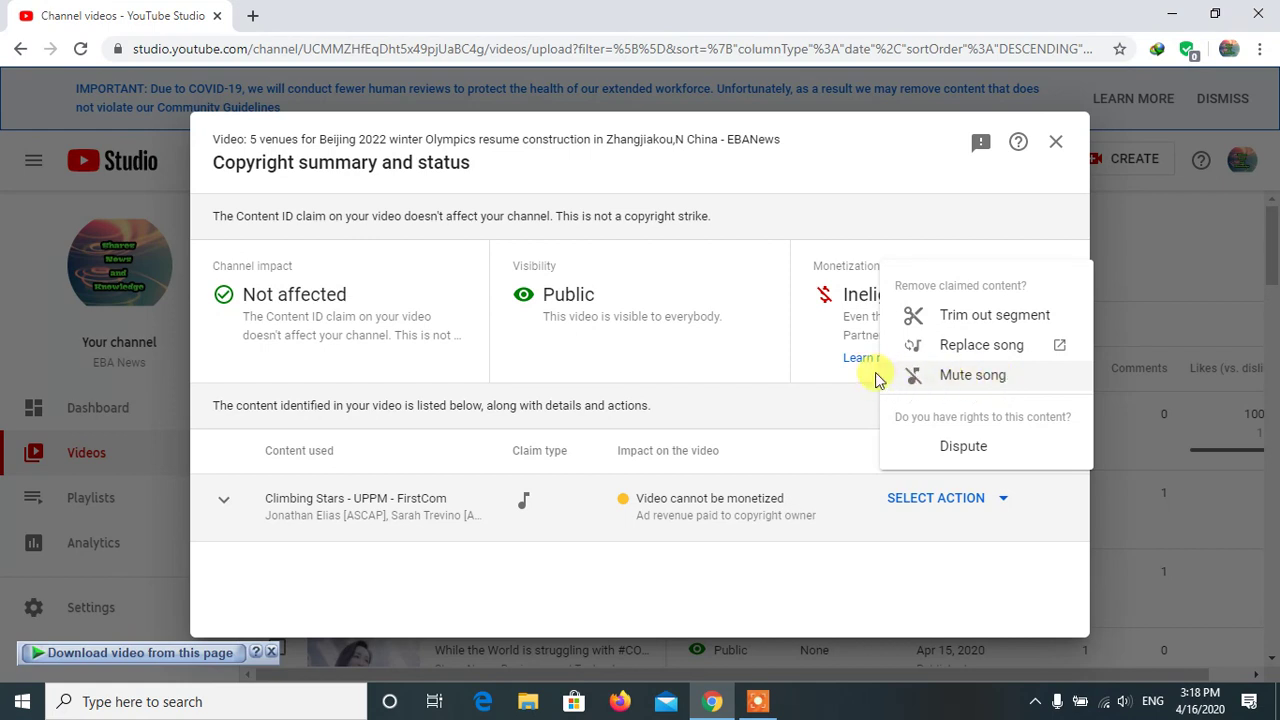
# Mute the claimed Climbing Stars song with the "Mute song only (beta)" option and confirm the muting
pyautogui.click(968, 385)
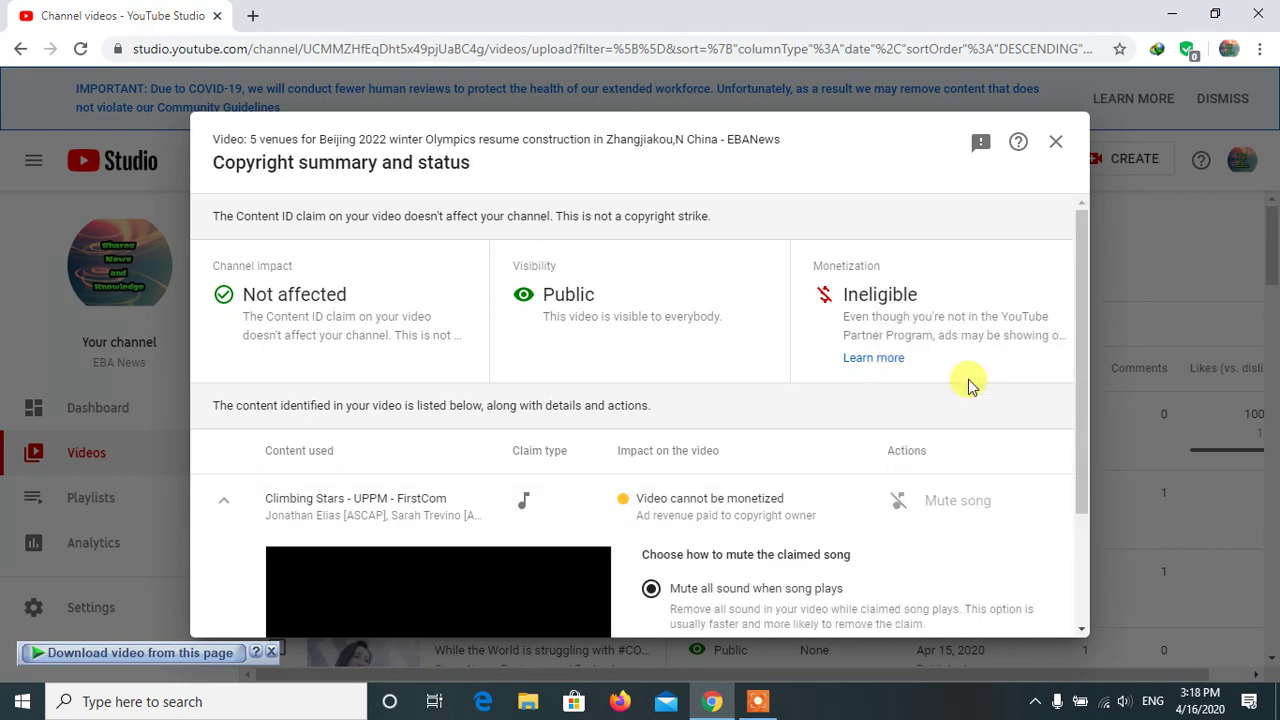
pyautogui.scroll(-2, 1086, 409)
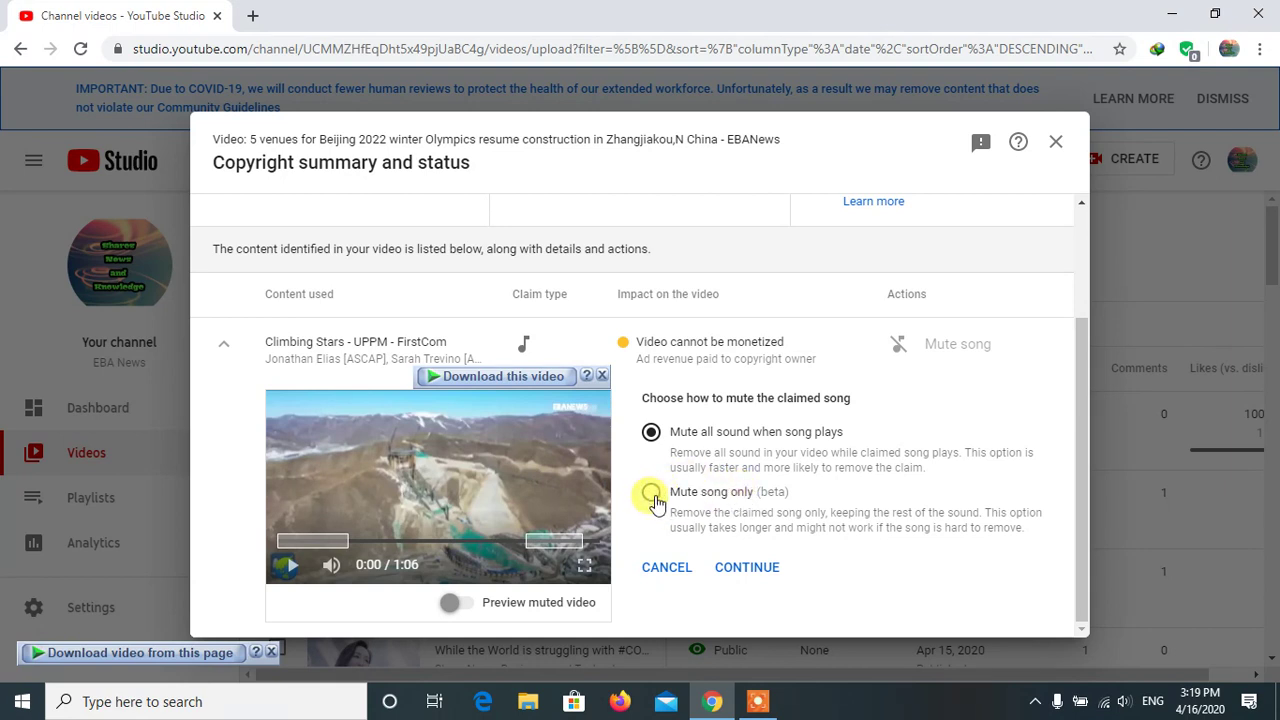
pyautogui.click(748, 567)
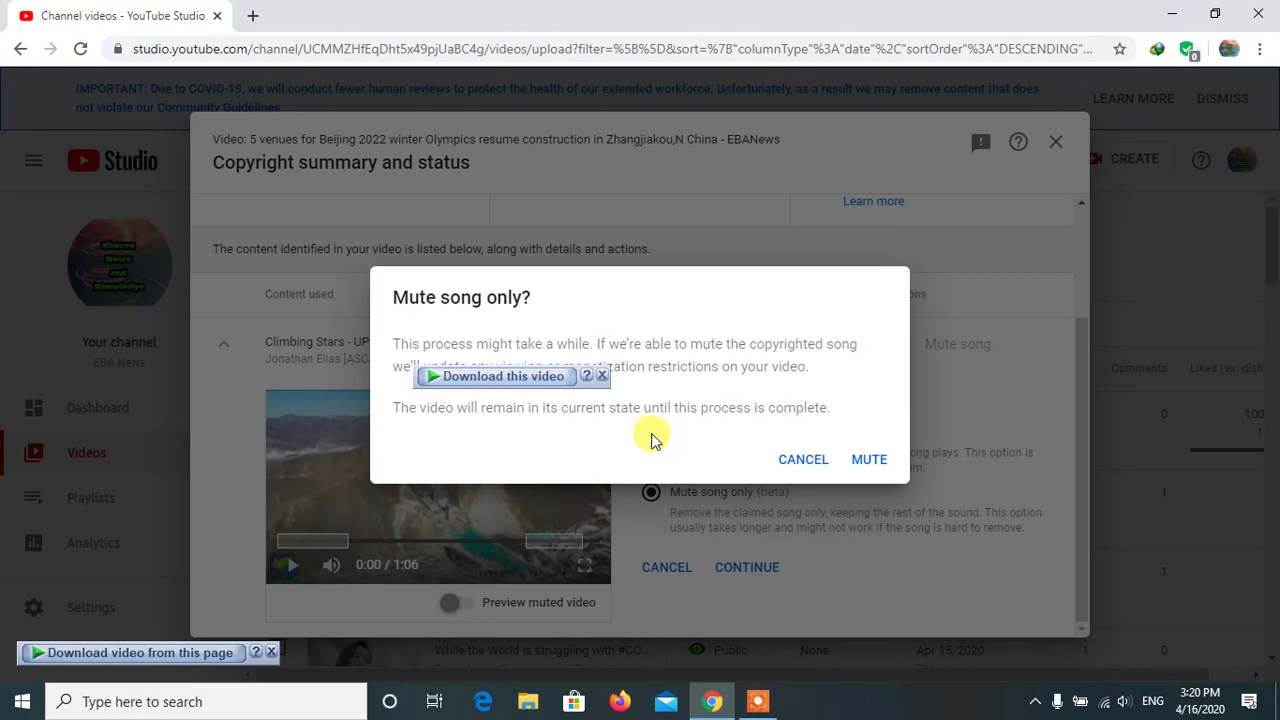
pyautogui.click(870, 460)
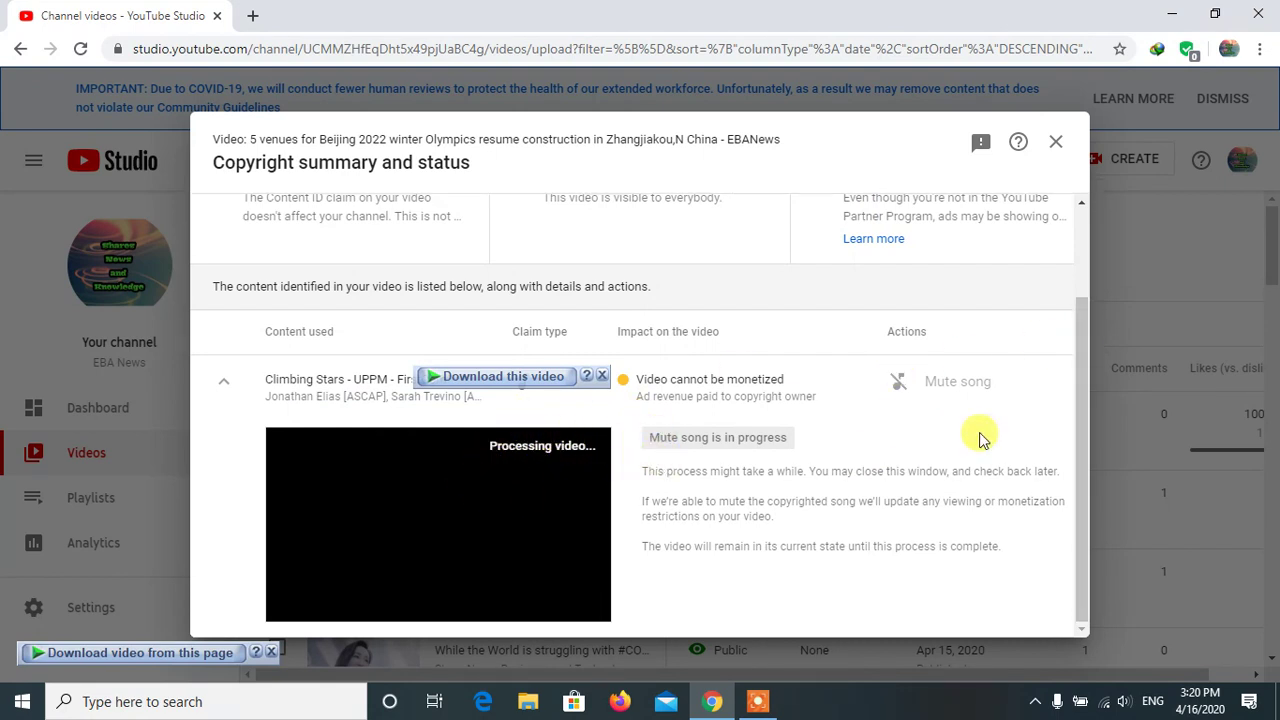
# Review the Climbing Stars claim's muting progress and the video's copyright status in the copyright summary
pyautogui.moveTo(1077, 363)
pyautogui.mouseDown()
pyautogui.moveTo(1082, 268)
pyautogui.moveTo(1086, 380)
pyautogui.mouseUp()
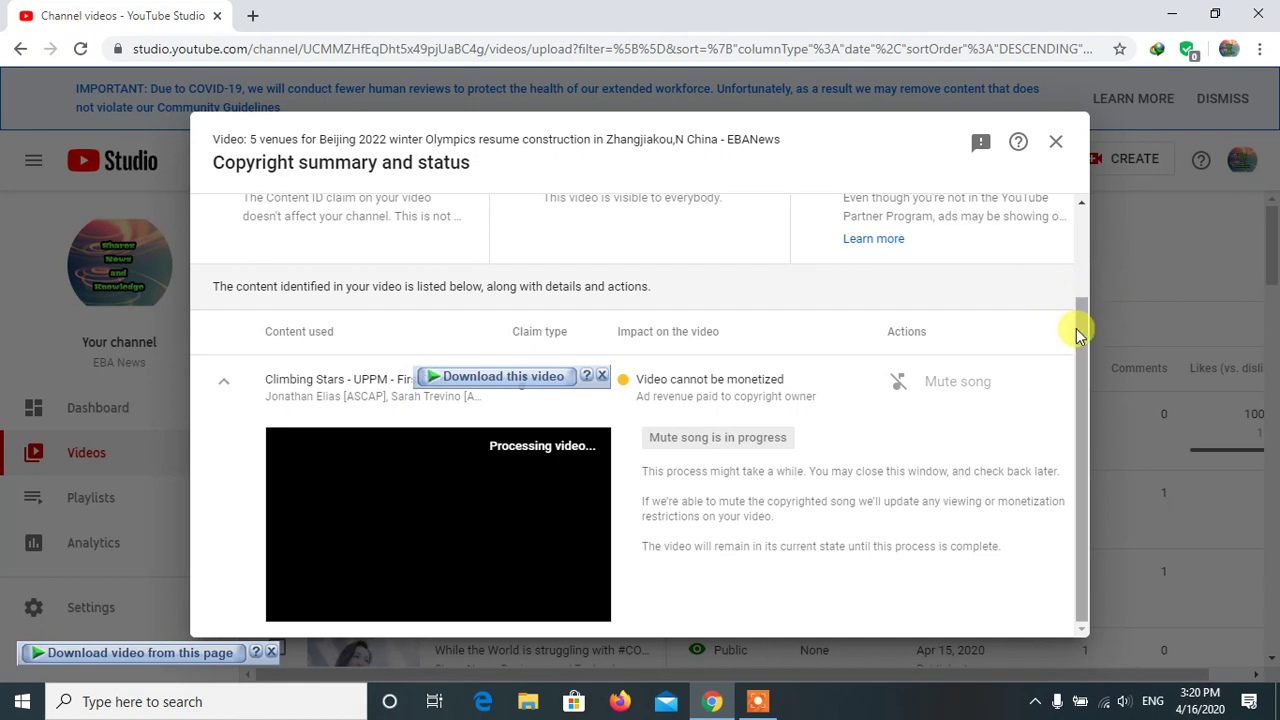
pyautogui.moveTo(1078, 328); pyautogui.dragTo(1093, 247)
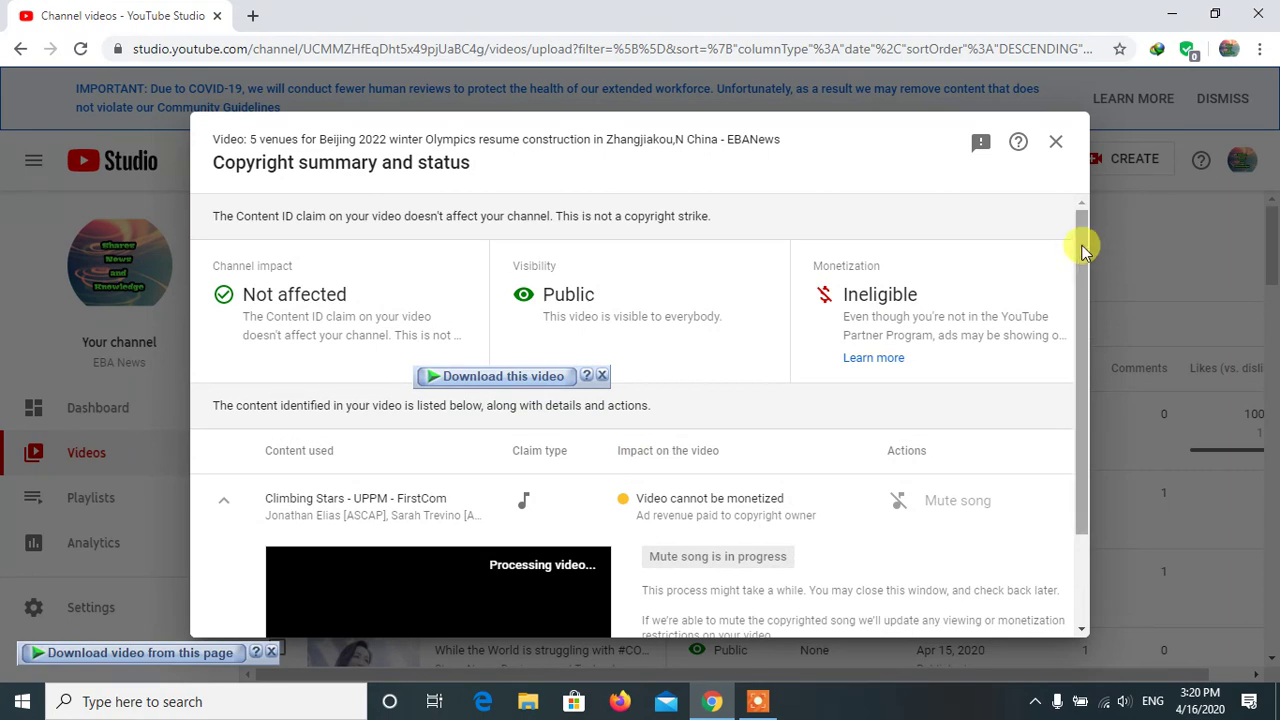
pyautogui.moveTo(1086, 243); pyautogui.dragTo(1091, 411)
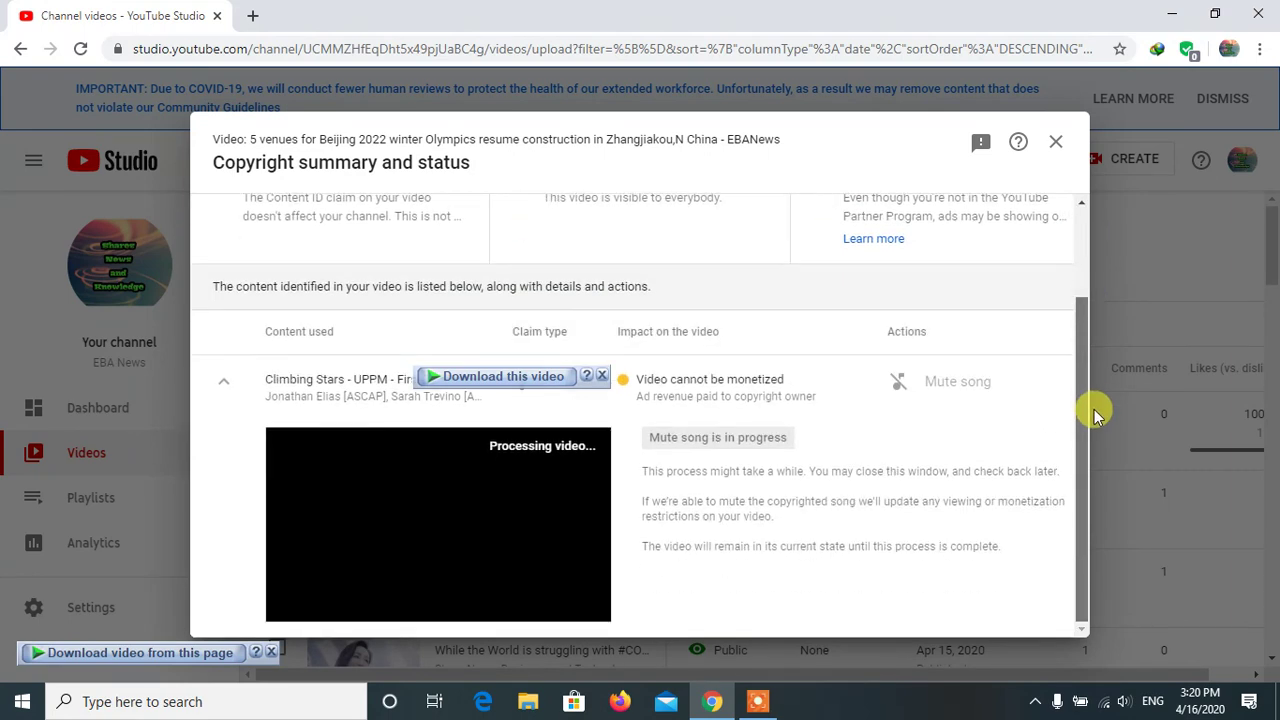
pyautogui.click(768, 707)
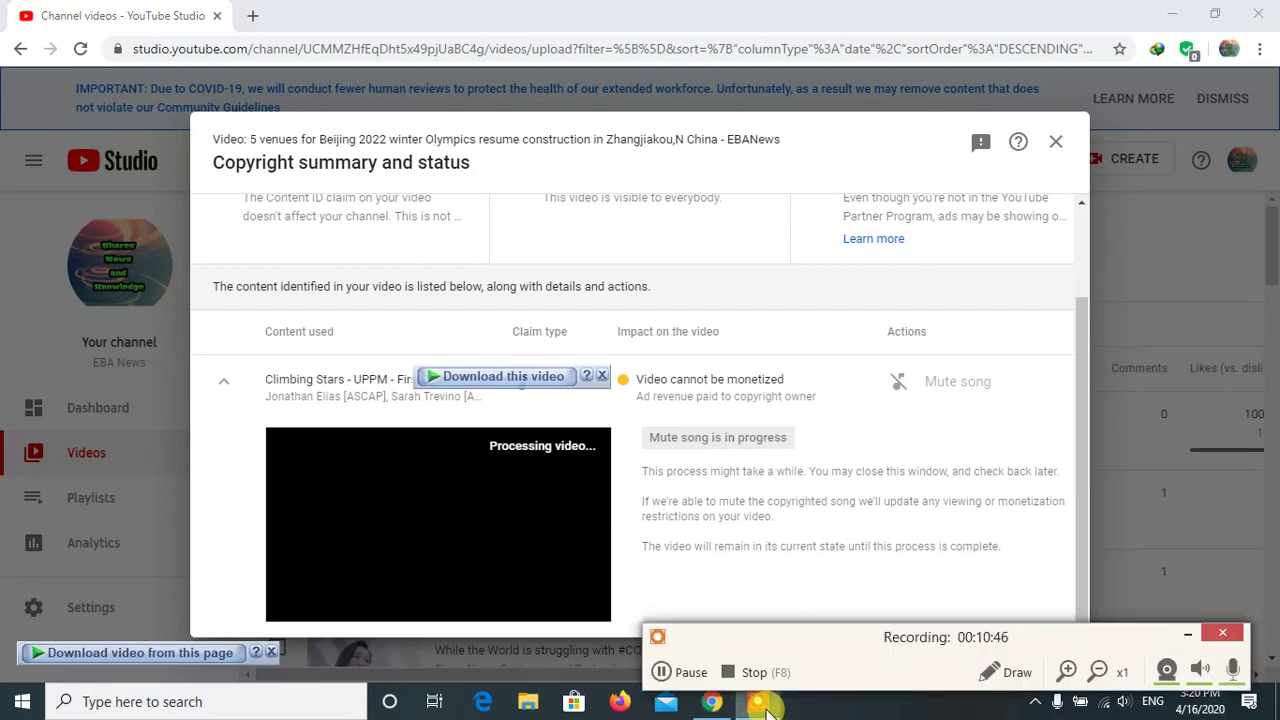
pyautogui.click(668, 673)
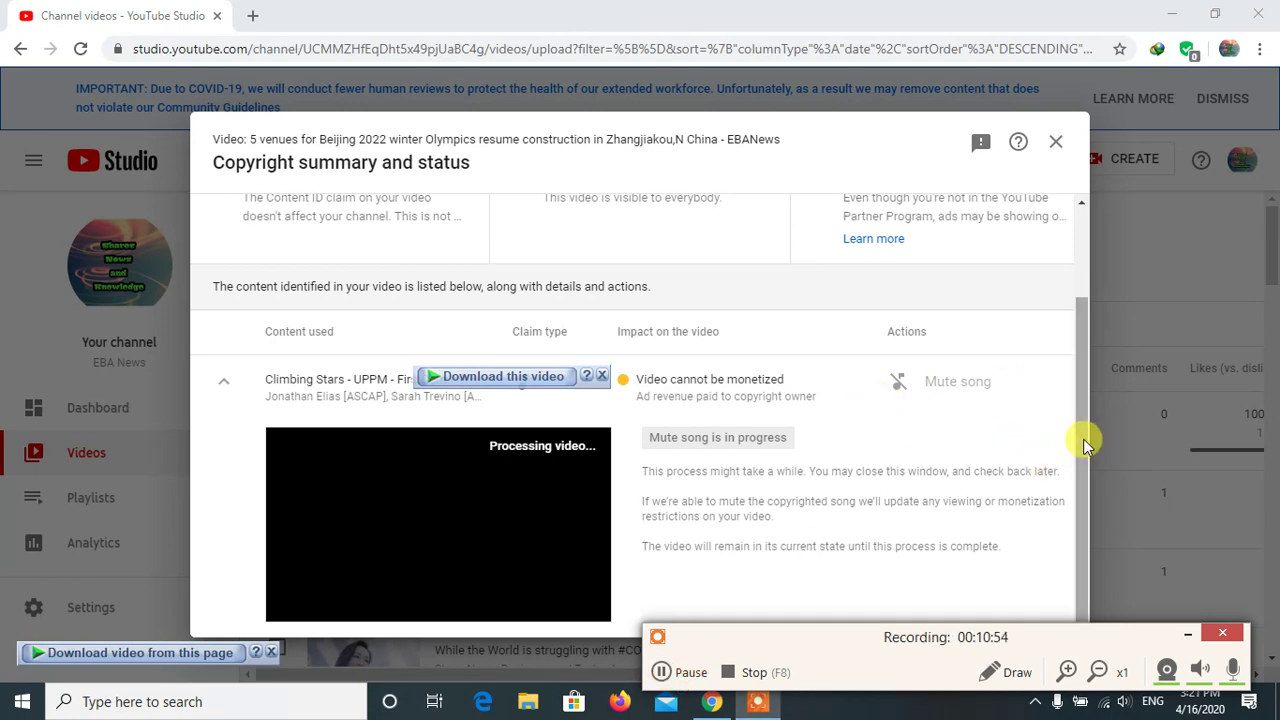
pyautogui.moveTo(1082, 438); pyautogui.dragTo(1080, 520)
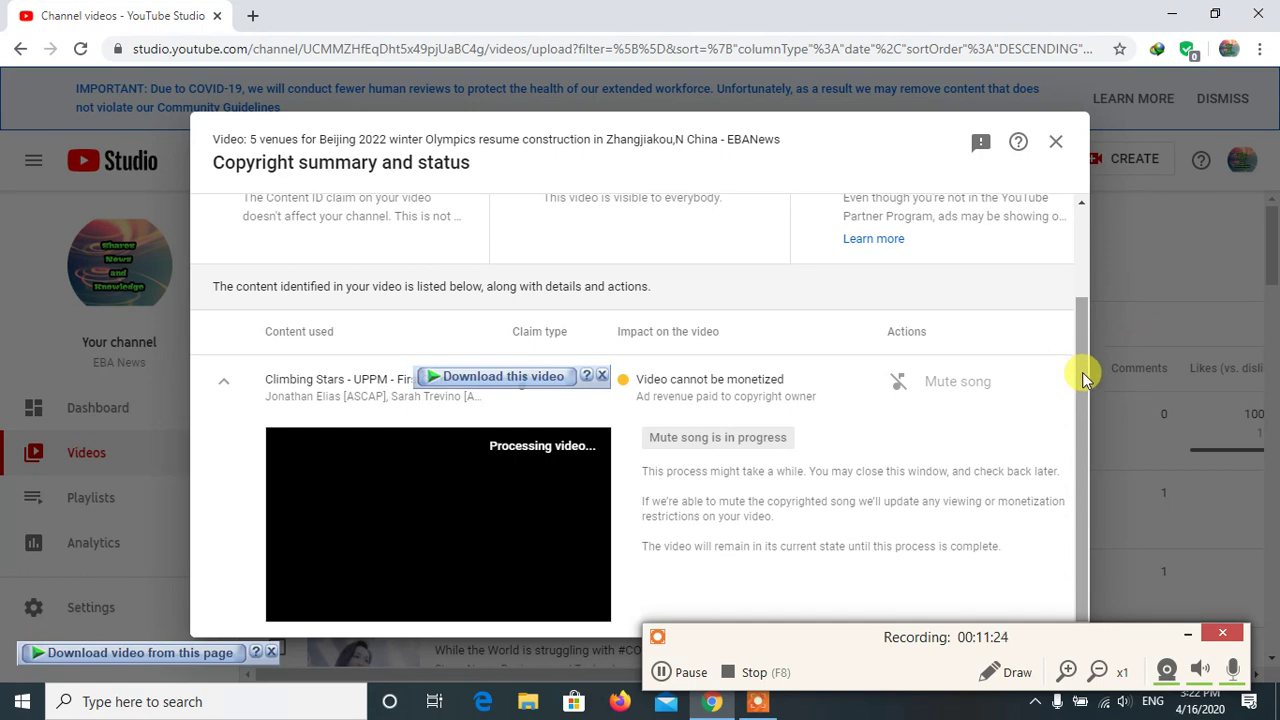
pyautogui.moveTo(1080, 346)
pyautogui.mouseDown()
pyautogui.moveTo(1087, 239)
pyautogui.moveTo(1086, 457)
pyautogui.moveTo(1088, 262)
pyautogui.moveTo(1086, 348)
pyautogui.mouseUp()
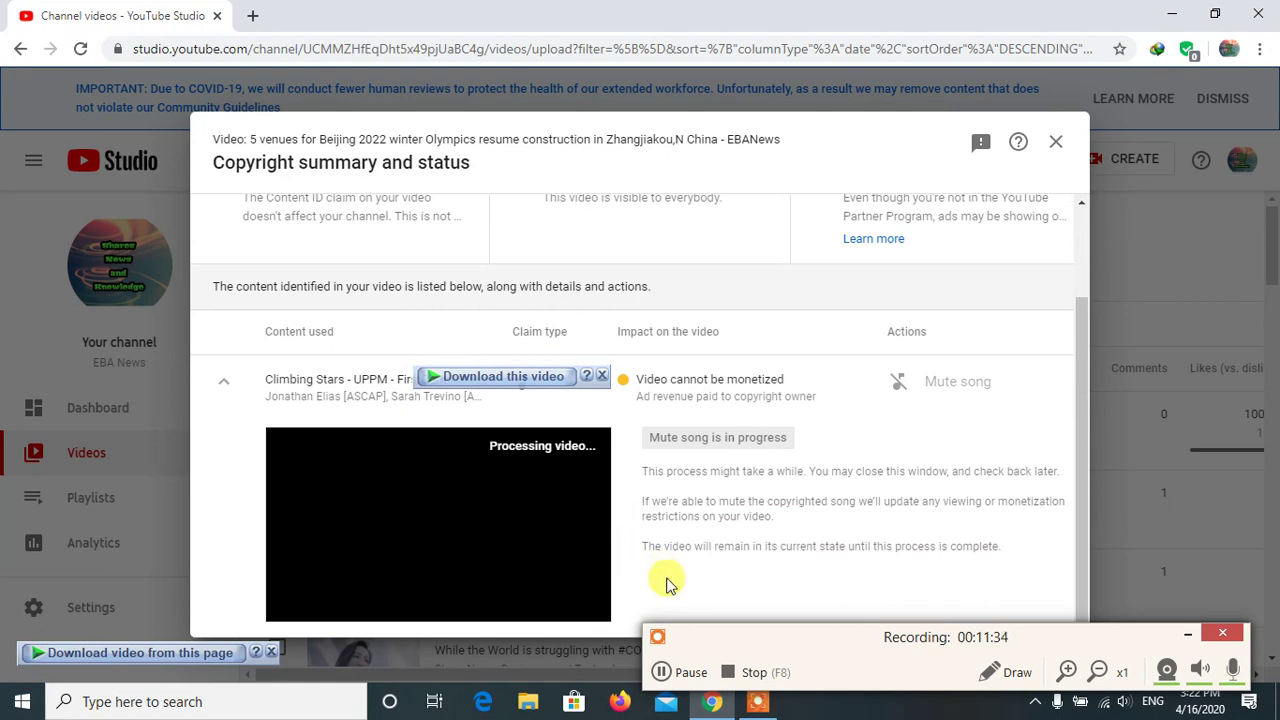
pyautogui.click(665, 673)
pyautogui.click(665, 673)
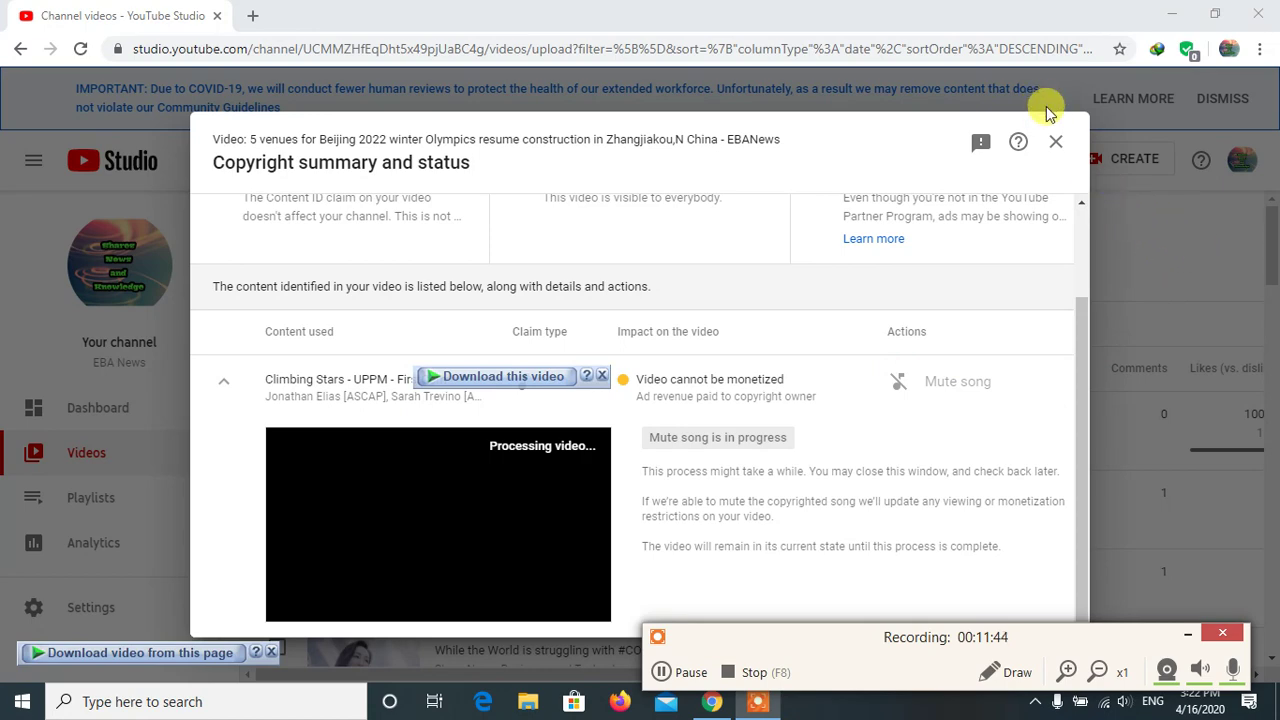
# Close the copyright summary and look through the uploaded videos, checking the Restrictions entry of the "5 venues for Beijing 2022" video
pyautogui.click(1187, 240)
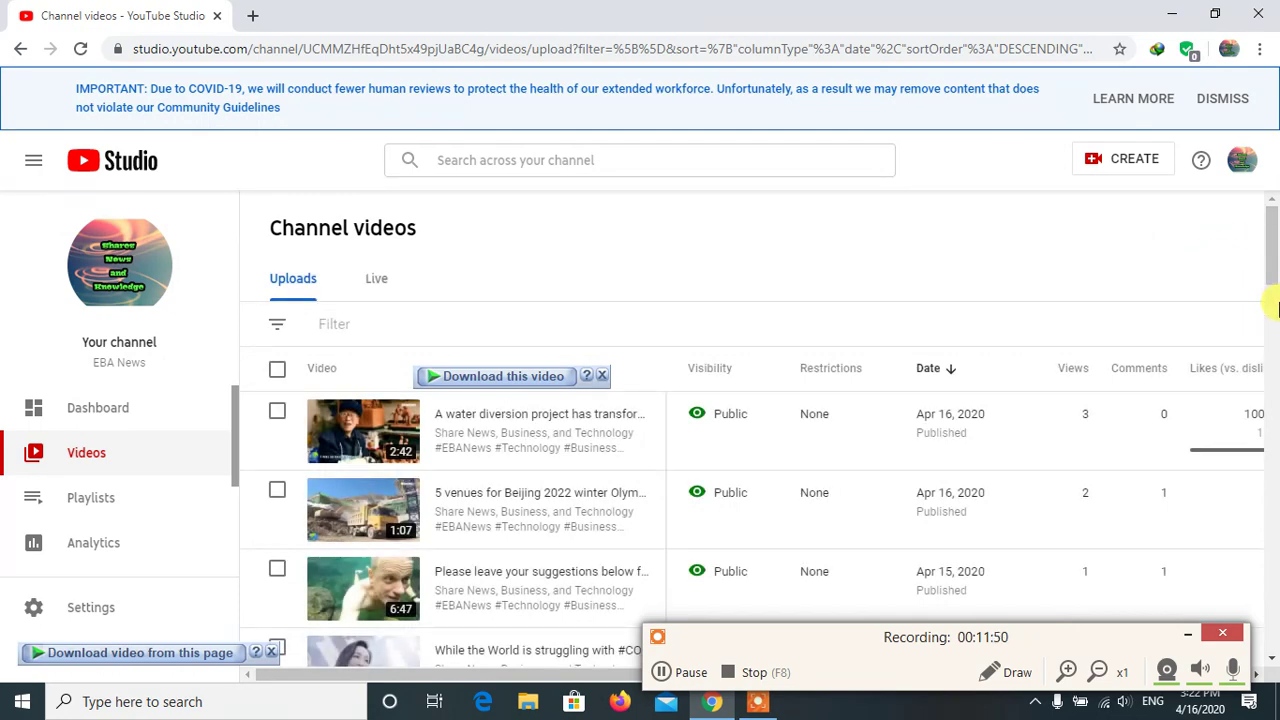
pyautogui.scroll(-2, 1271, 251)
pyautogui.scroll(2, 1273, 248)
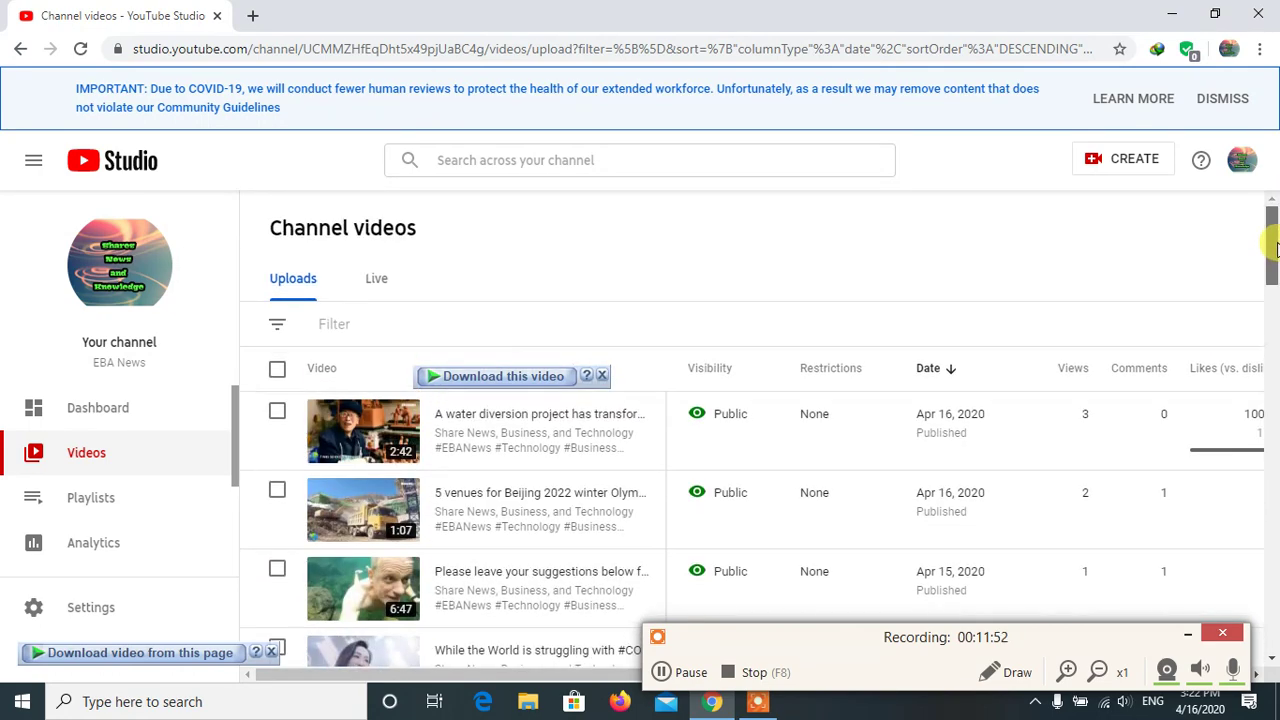
pyautogui.scroll(-1, 1271, 260)
pyautogui.scroll(1, 1271, 251)
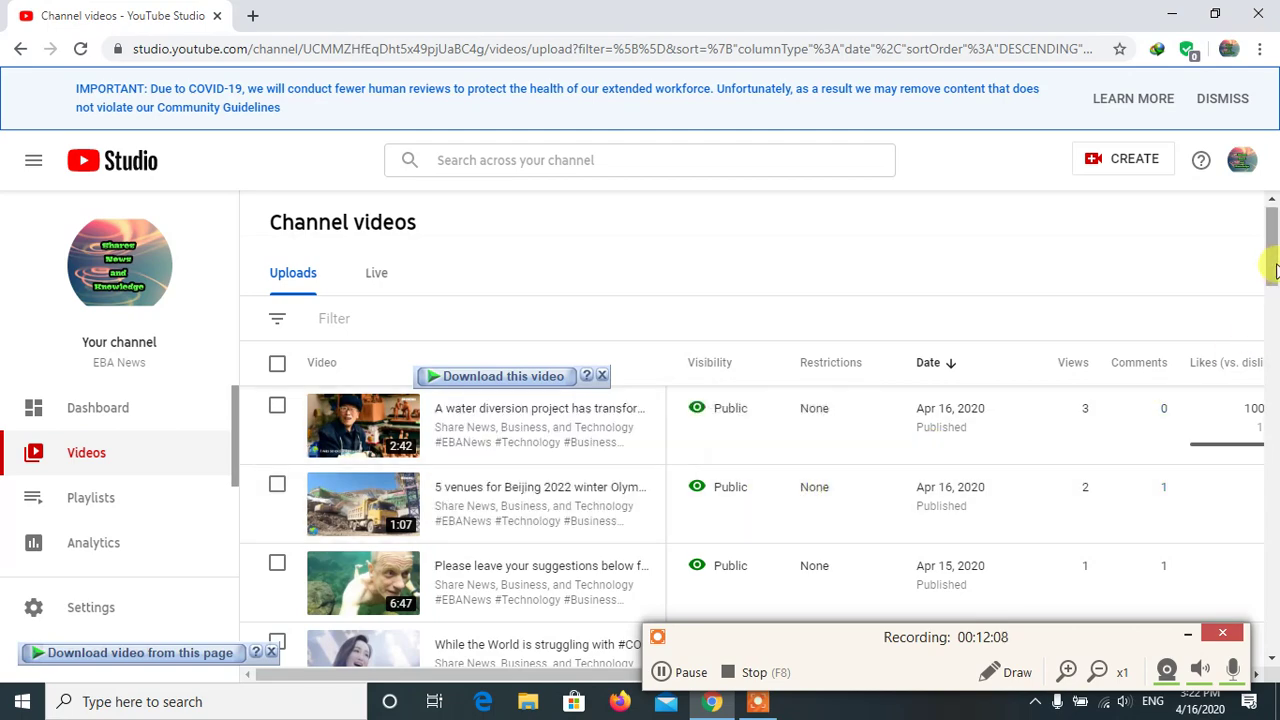
pyautogui.moveTo(1271, 263); pyautogui.dragTo(1272, 232)
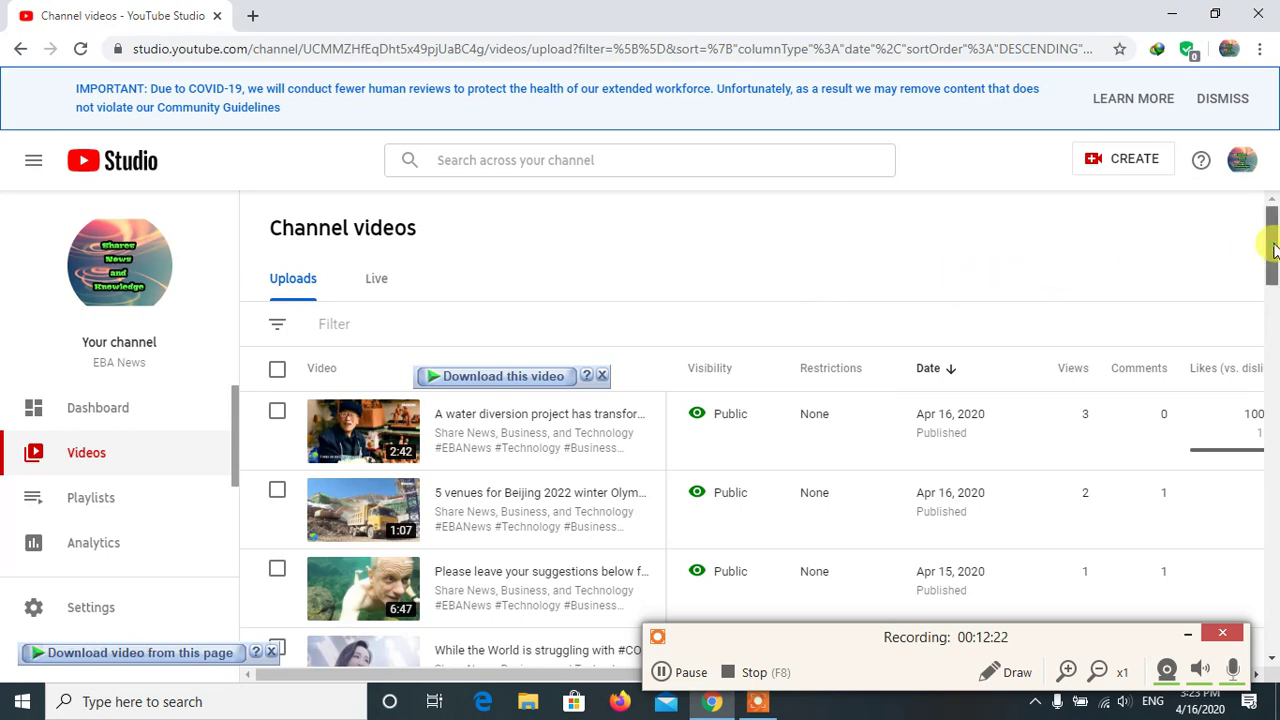
pyautogui.scroll(-2, 1274, 248)
pyautogui.scroll(2, 1276, 245)
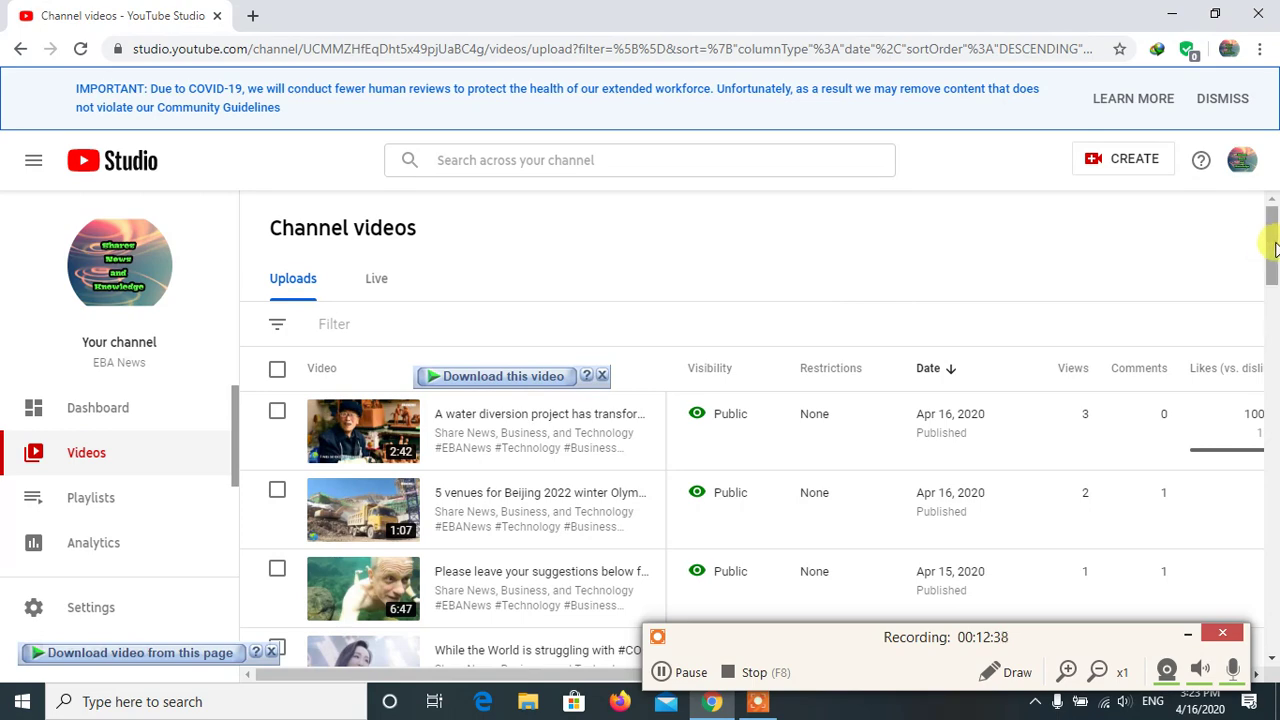
pyautogui.scroll(-3, 1273, 248)
pyautogui.scroll(3, 1273, 248)
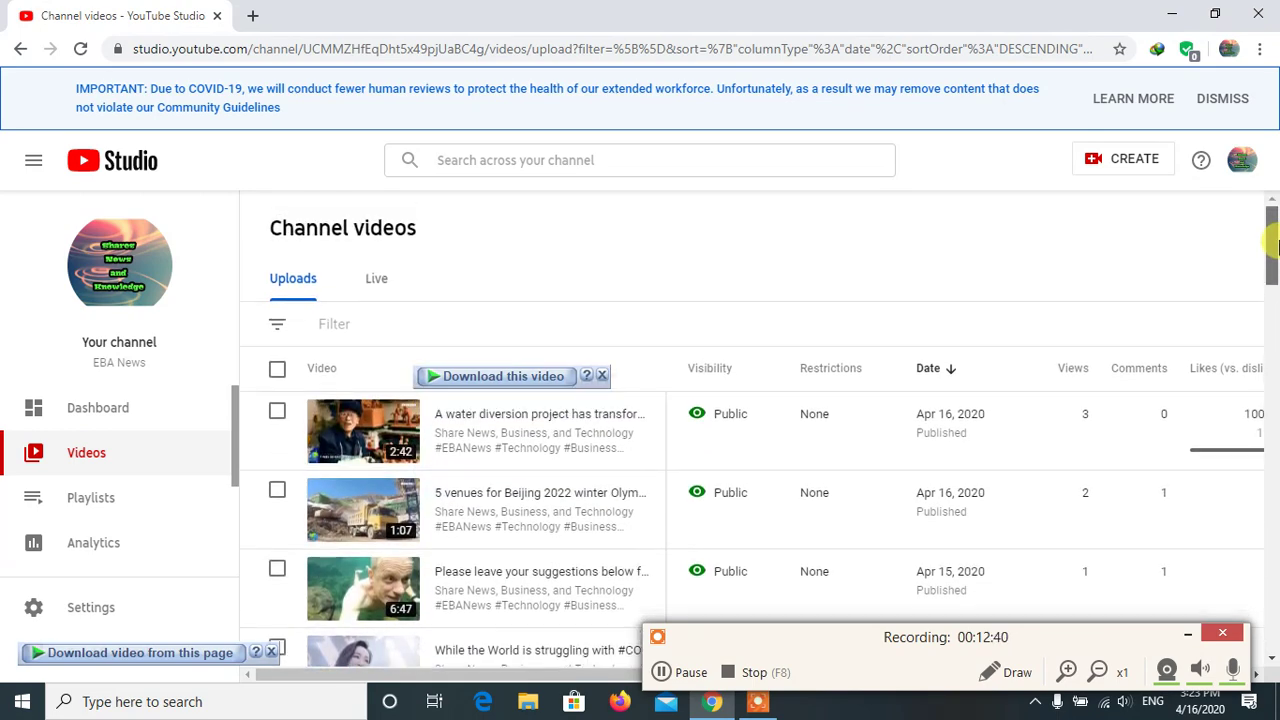